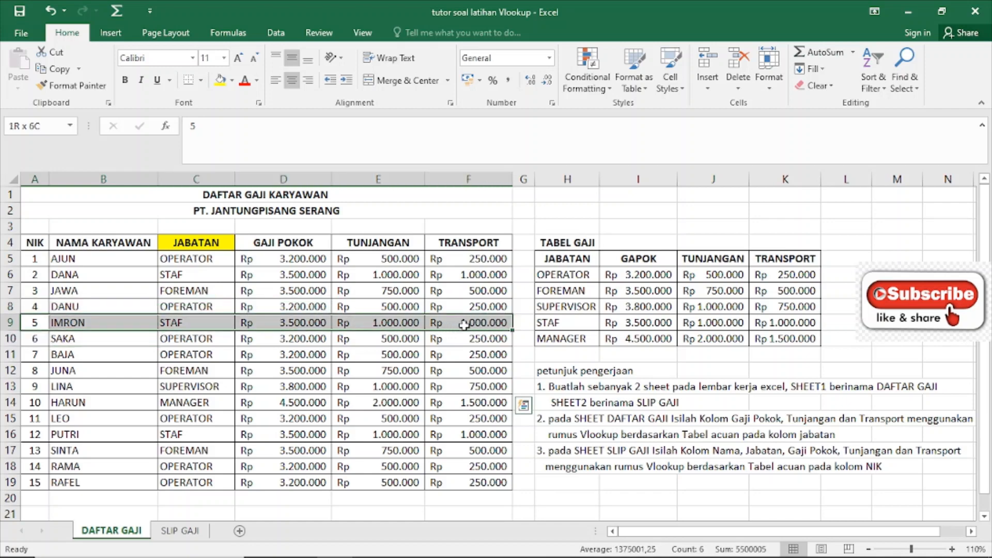
Step: Examine the finished SLIP GAJI lookup formulas, and compare the blank DAFTAR GAJI and SLIP GAJI sheets
click(180, 530)
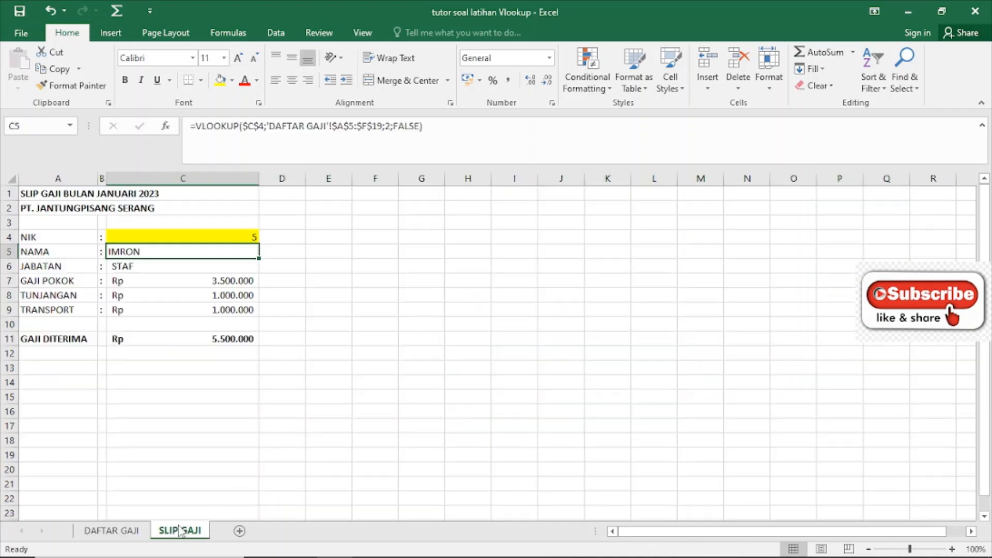
click(145, 268)
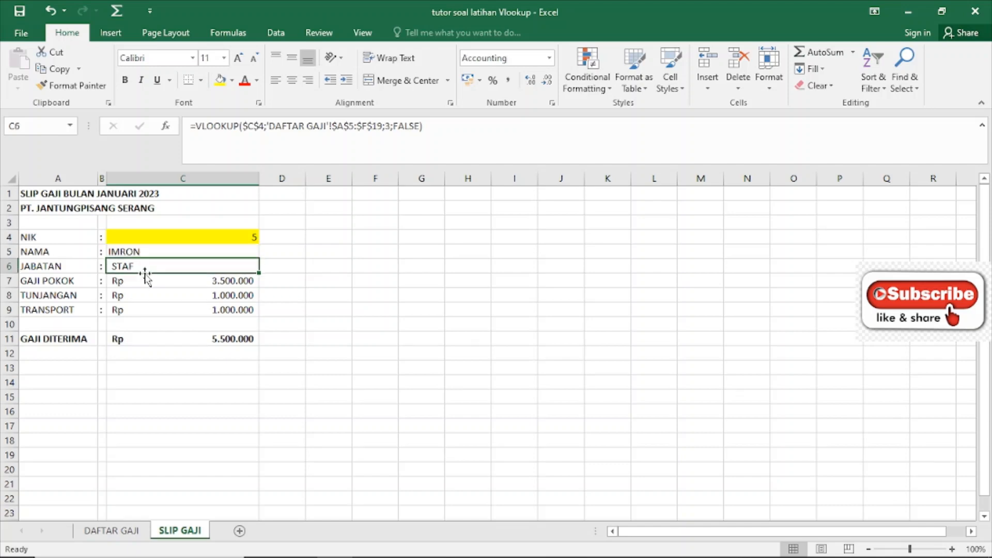
key(Up)
click(408, 395)
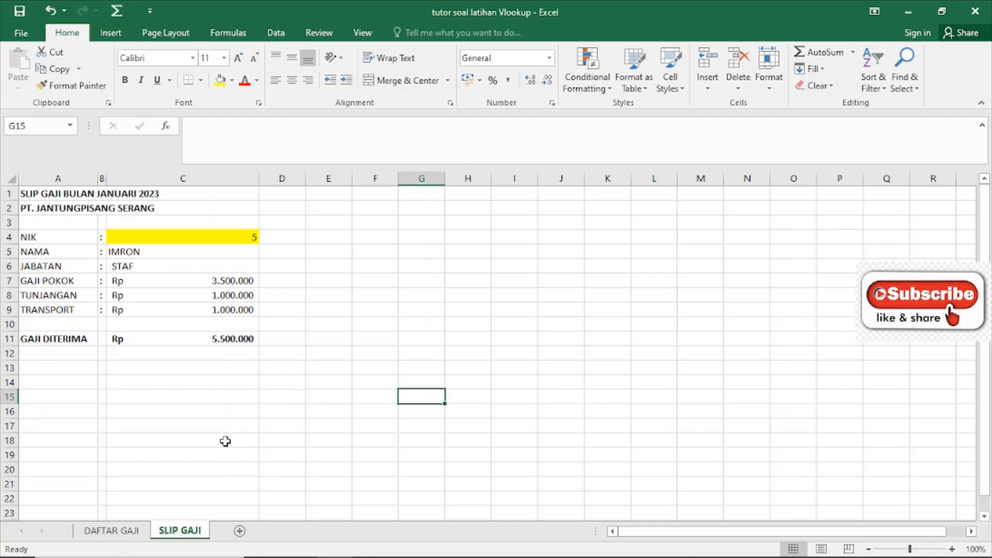
click(129, 426)
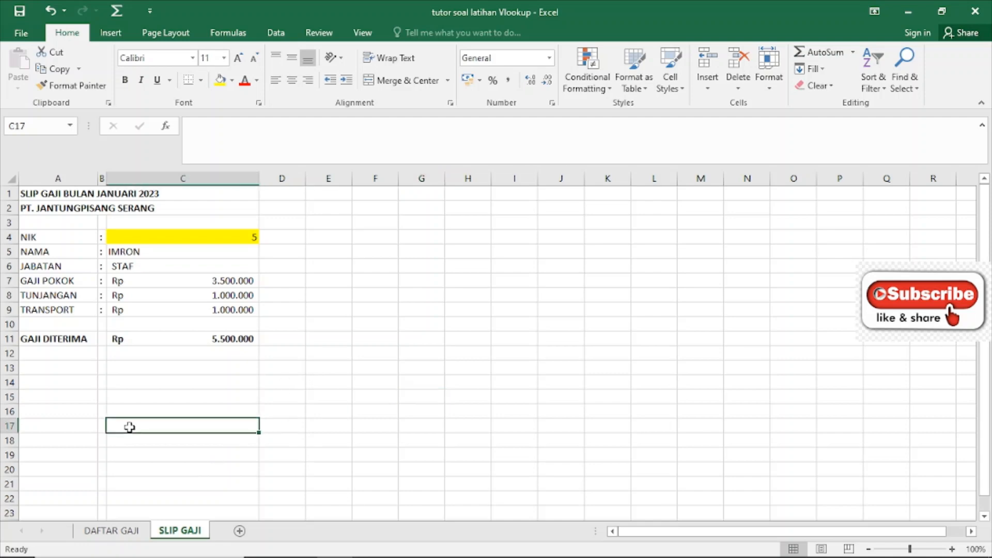
key(ctrl+Page_Up)
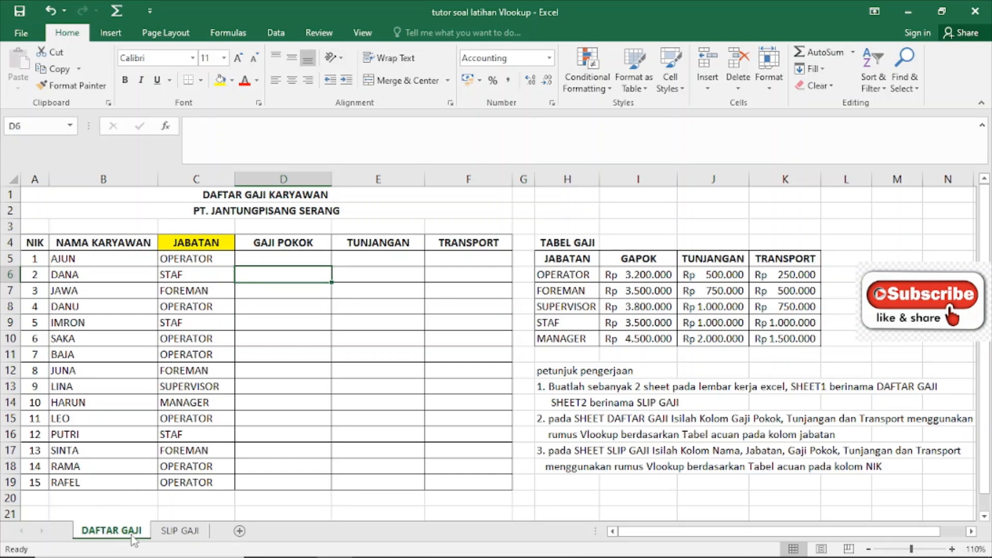
click(193, 532)
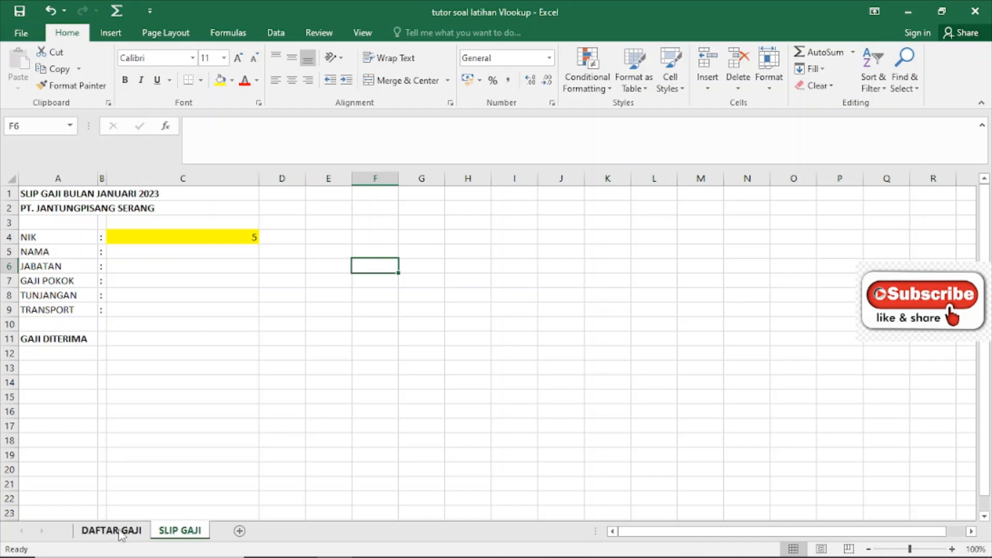
click(123, 534)
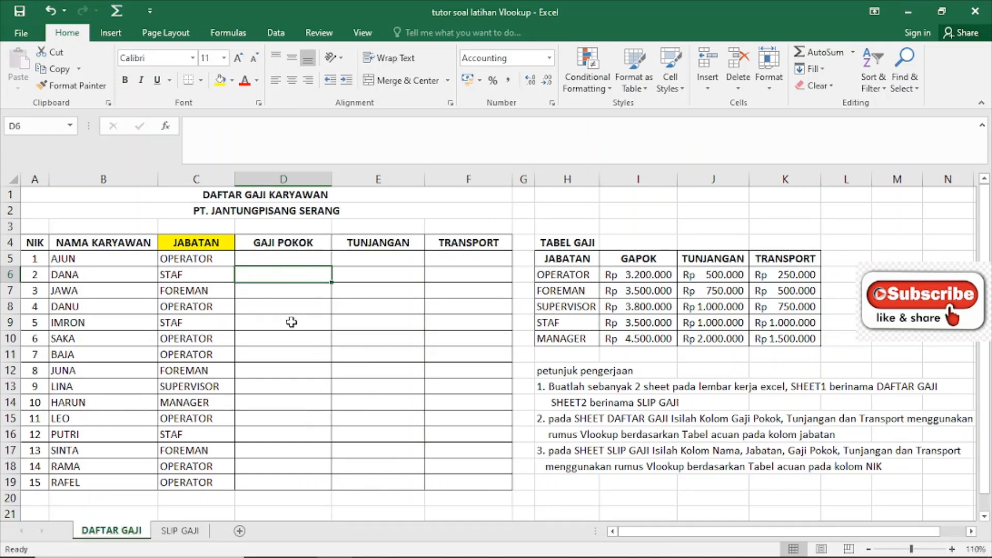
Step: Begin a VLOOKUP formula in D5 of DAFTAR GAJI with C5 as lookup value and H6:K10 as table array
click(291, 259)
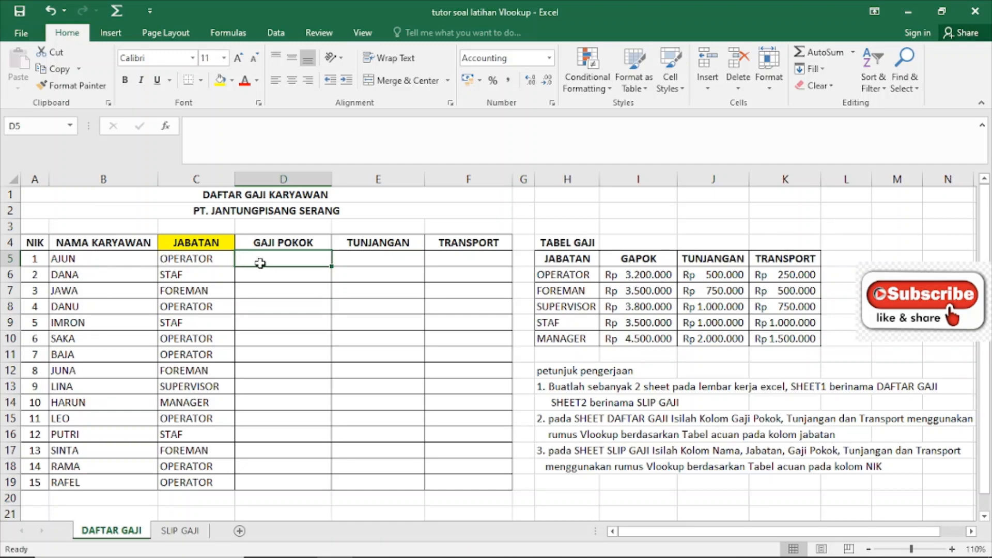
text(=)
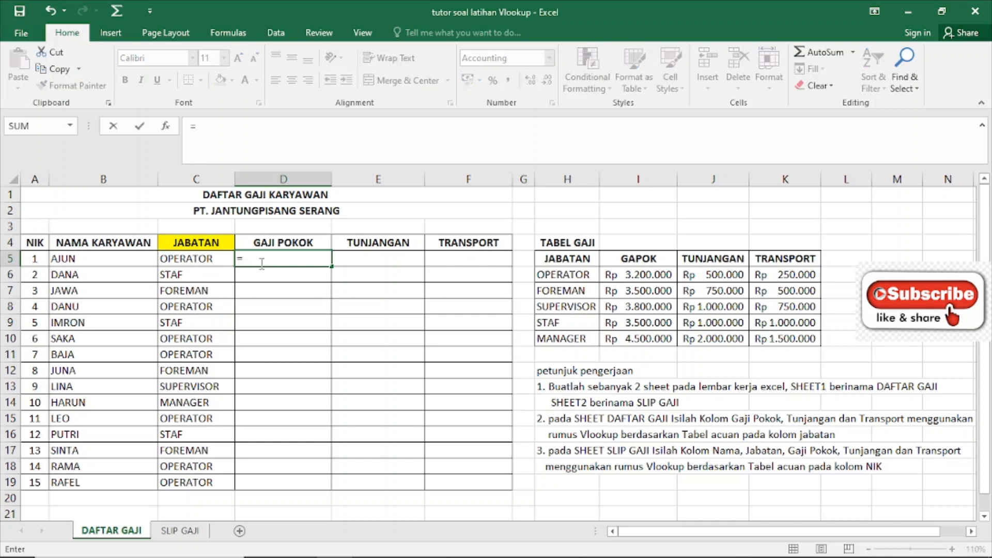
text(vloo)
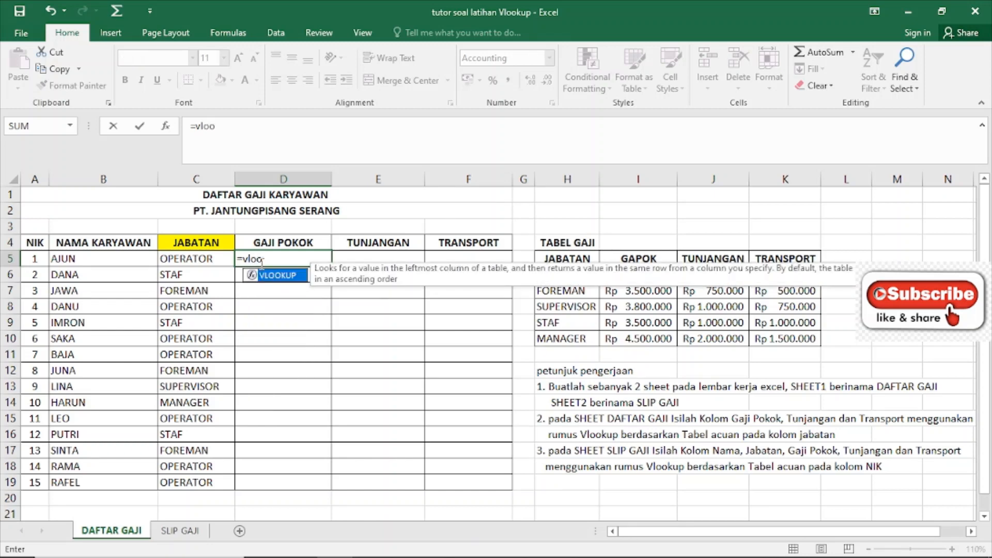
key(Tab)
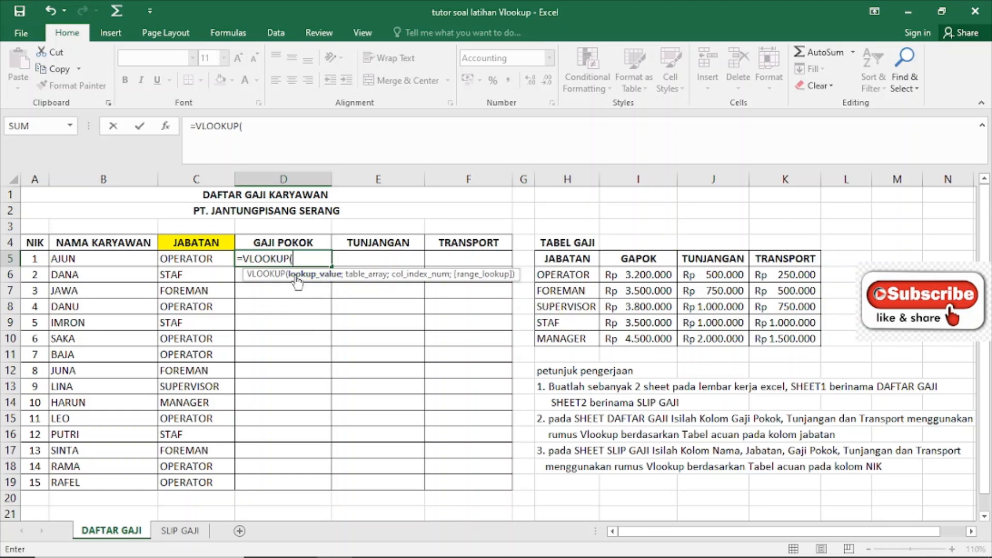
click(207, 257)
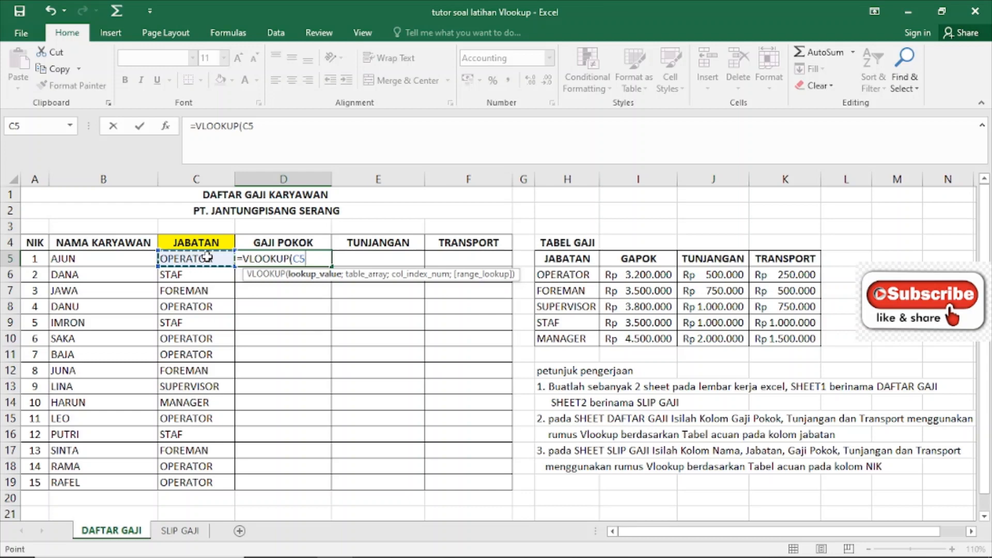
text(;)
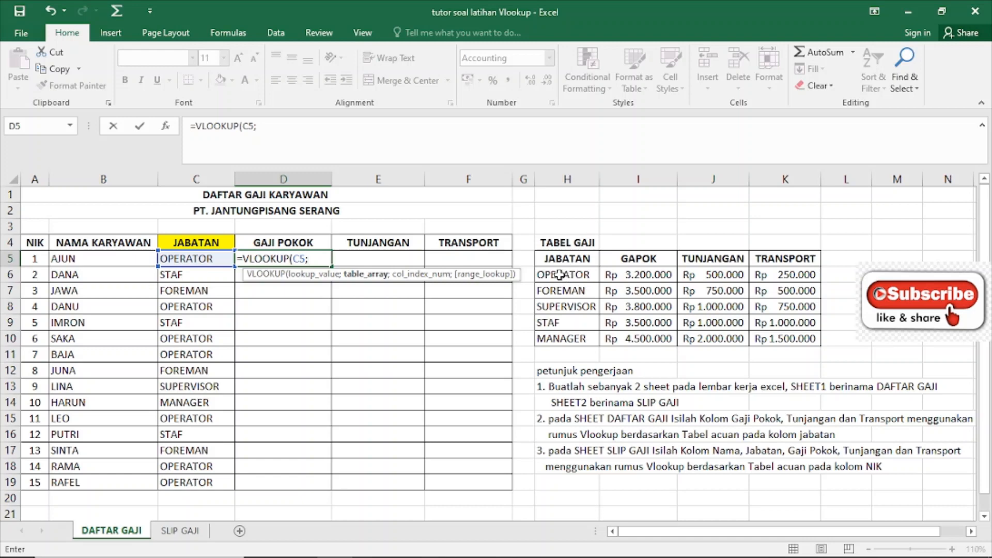
drag(560, 274, 777, 341)
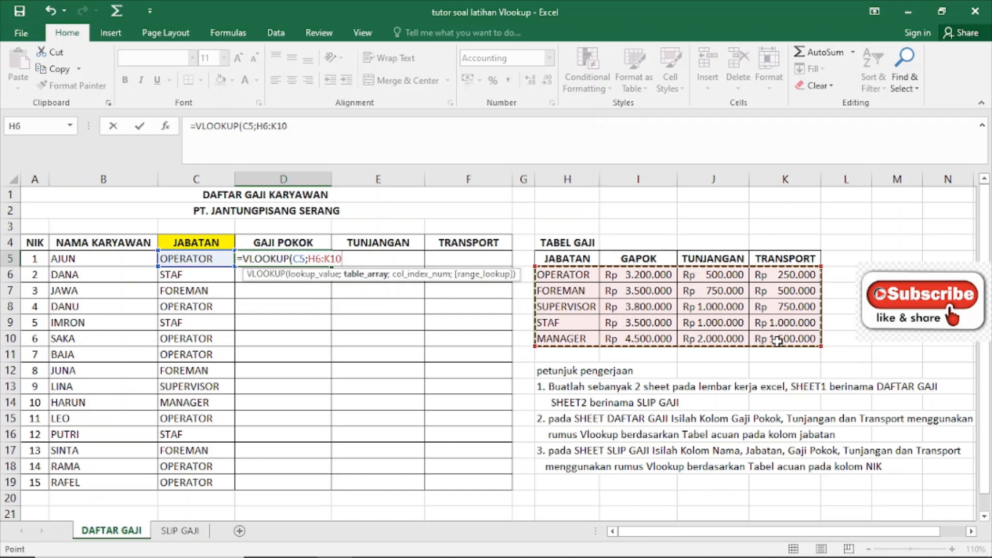
Step: Make the table array in the D5 formula absolute as $H$6:$K$10
click(337, 258)
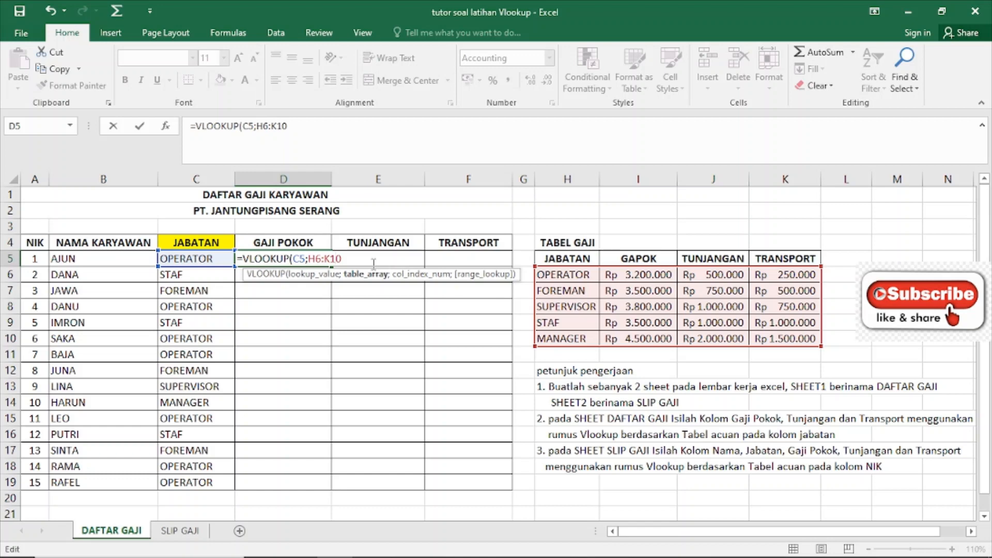
key(F4)
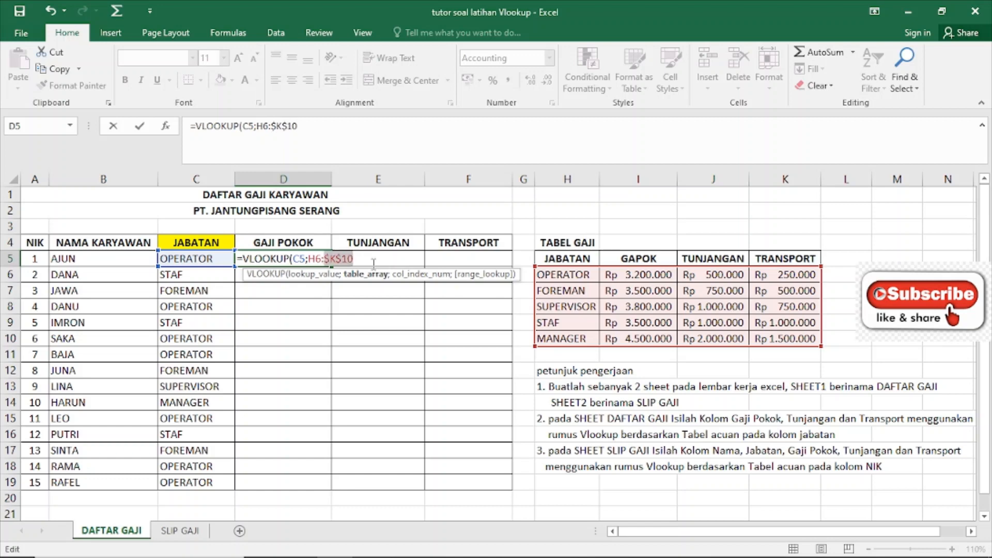
click(316, 258)
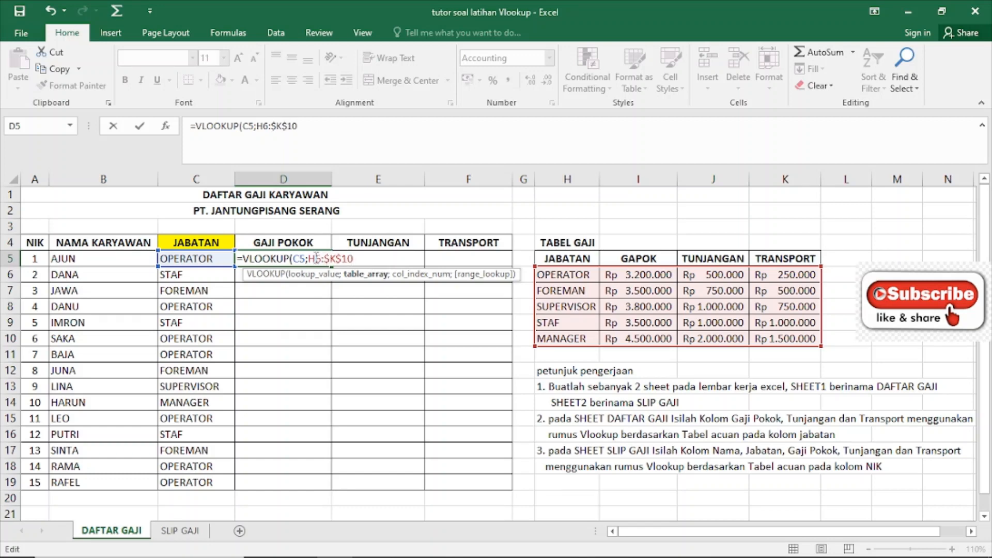
key(F4)
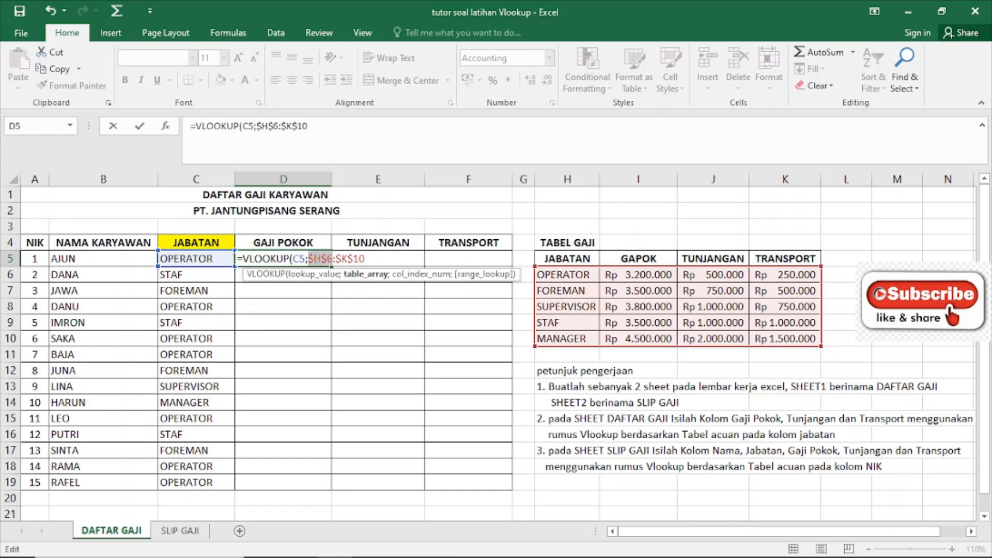
click(376, 259)
text(;)
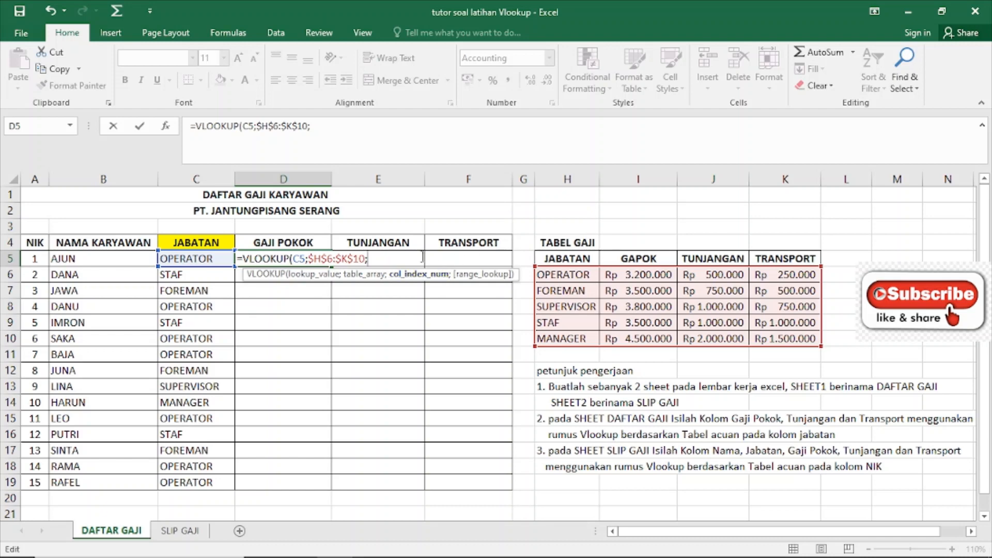
Step: Complete the D5 VLOOKUP formula with column index 2 and FALSE for an exact match
text(2;)
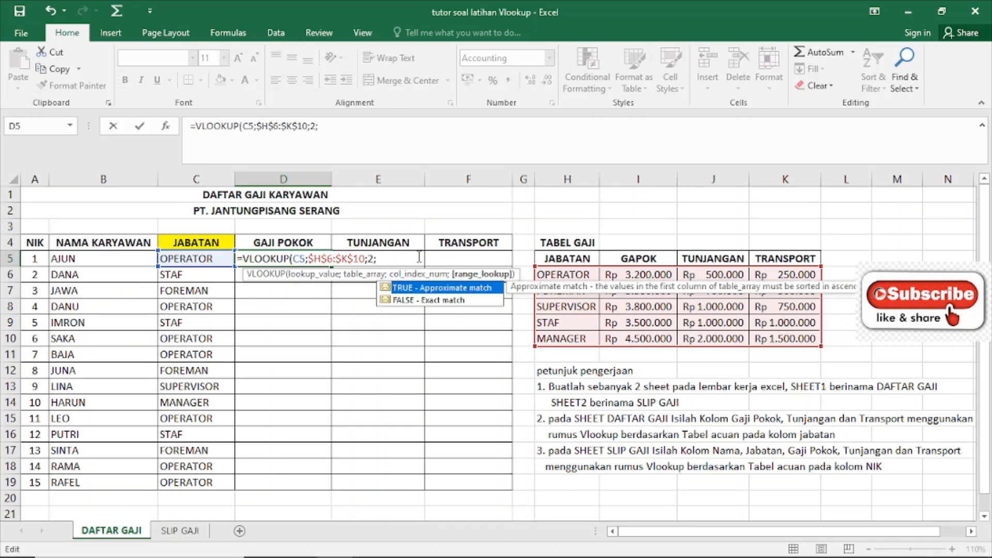
click(410, 301)
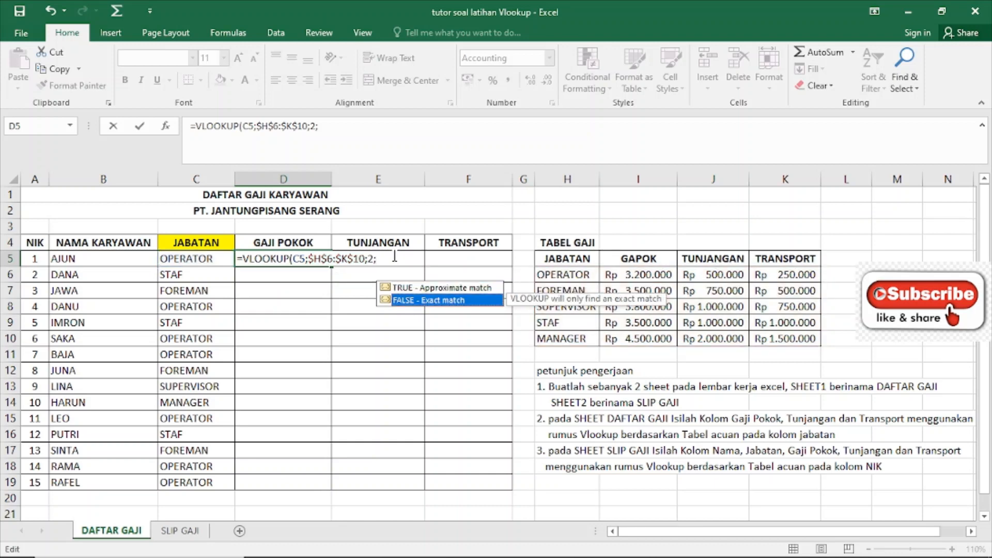
key(Escape)
text(fa)
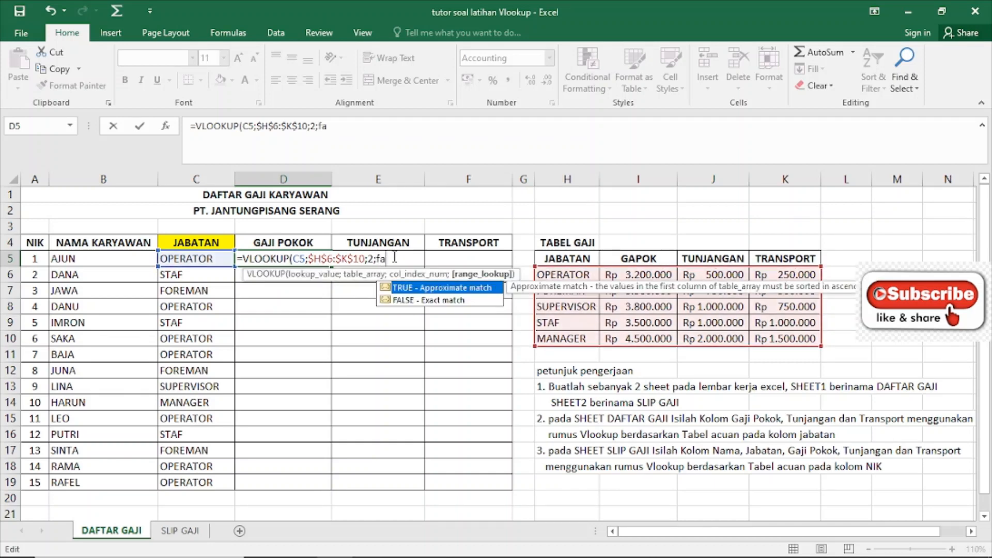
text(lse))
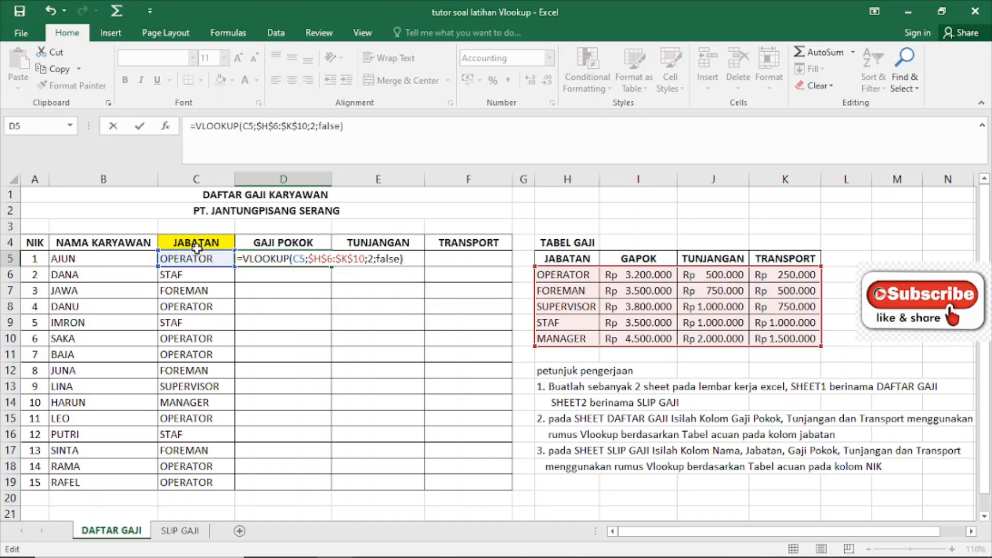
key(Return)
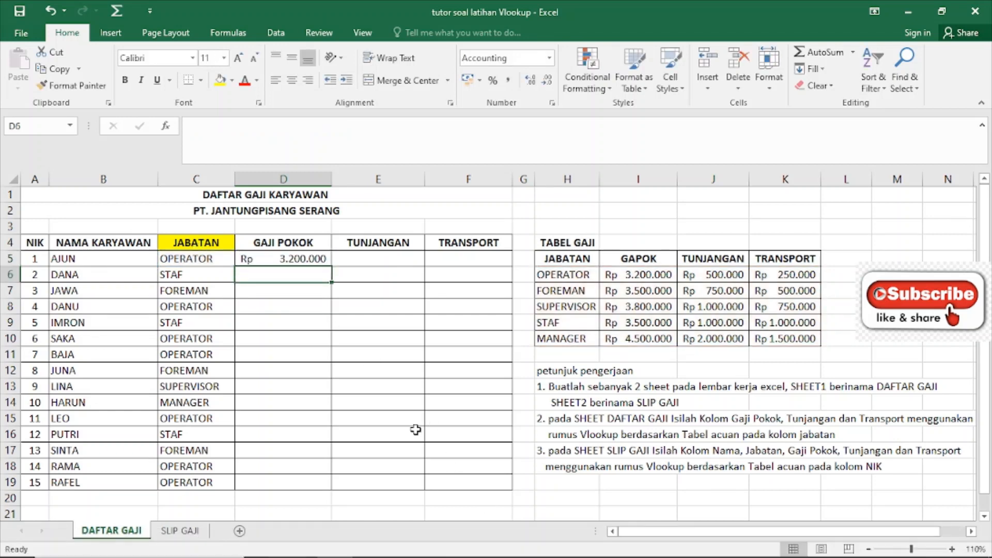
key(Up)
click(343, 285)
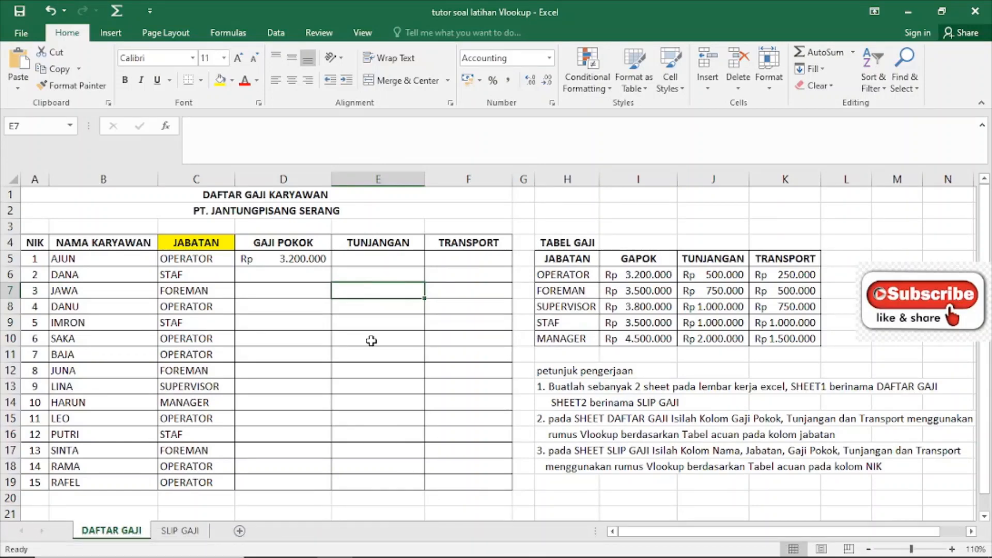
Step: Copy the full text of the GAJI POKOK formula in D5, leaving the cell's formula as it is
click(353, 258)
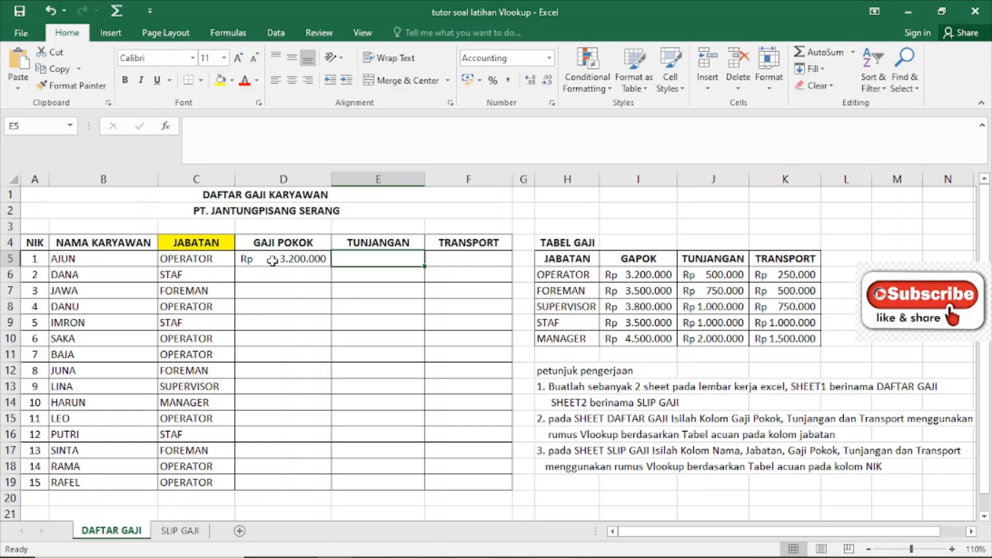
click(272, 260)
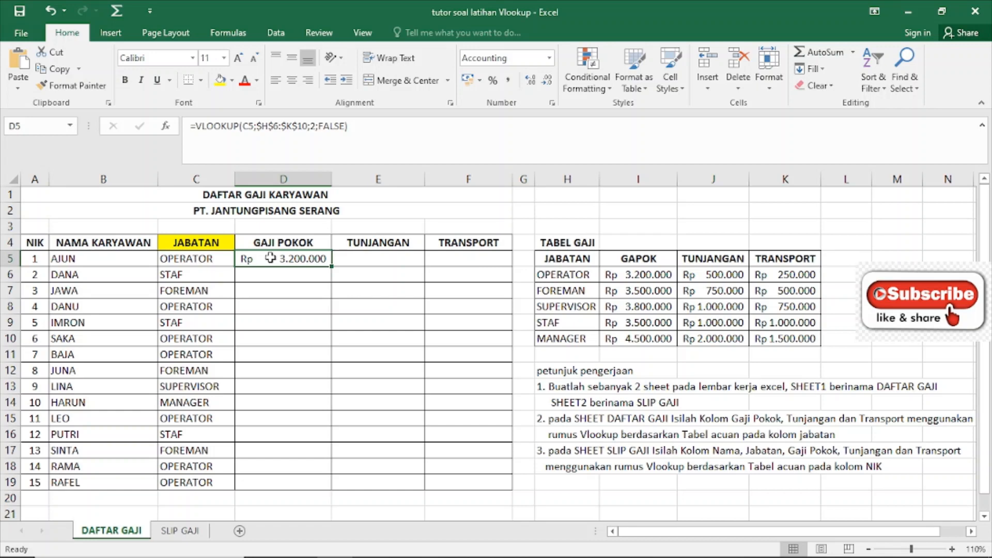
click(365, 126)
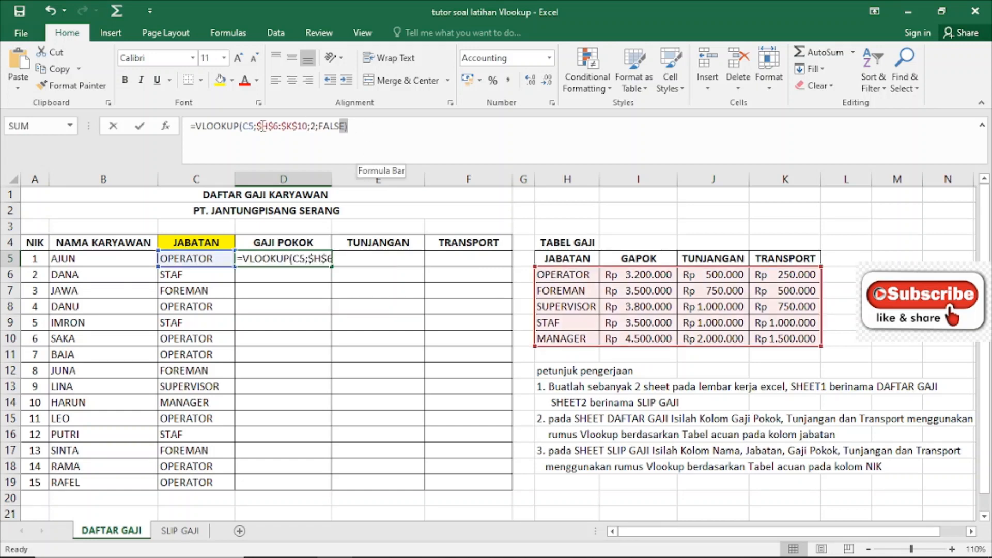
drag(365, 126, 184, 127)
key(ctrl+c)
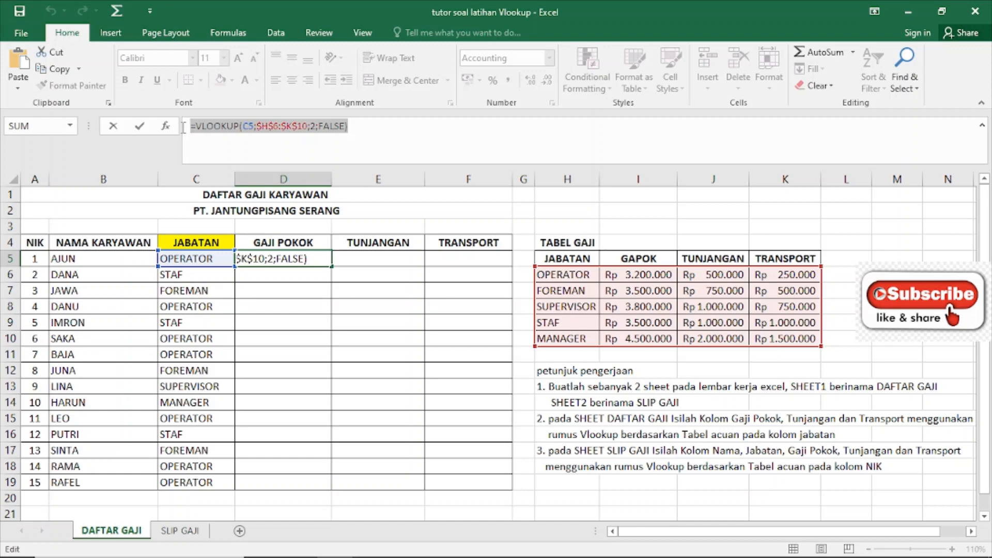
key(Return)
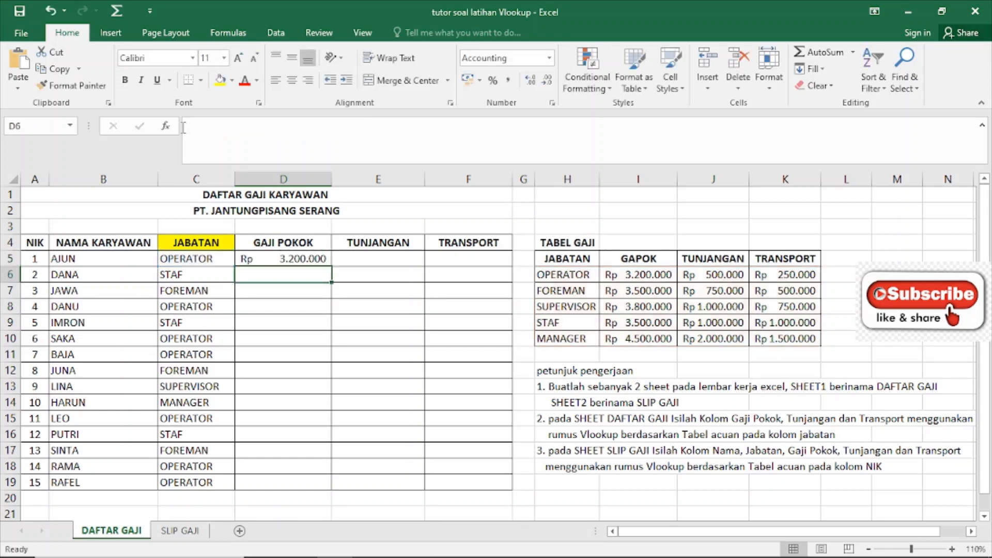
Step: Paste the copied VLOOKUP formula into TUNJANGAN cell E5 and set its column index to 3
double_click(370, 257)
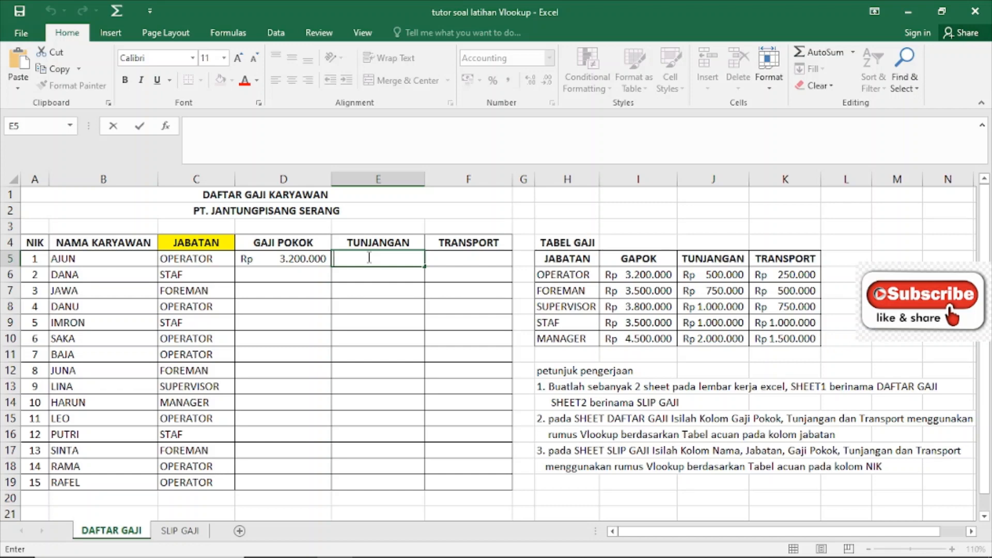
key(ctrl+v)
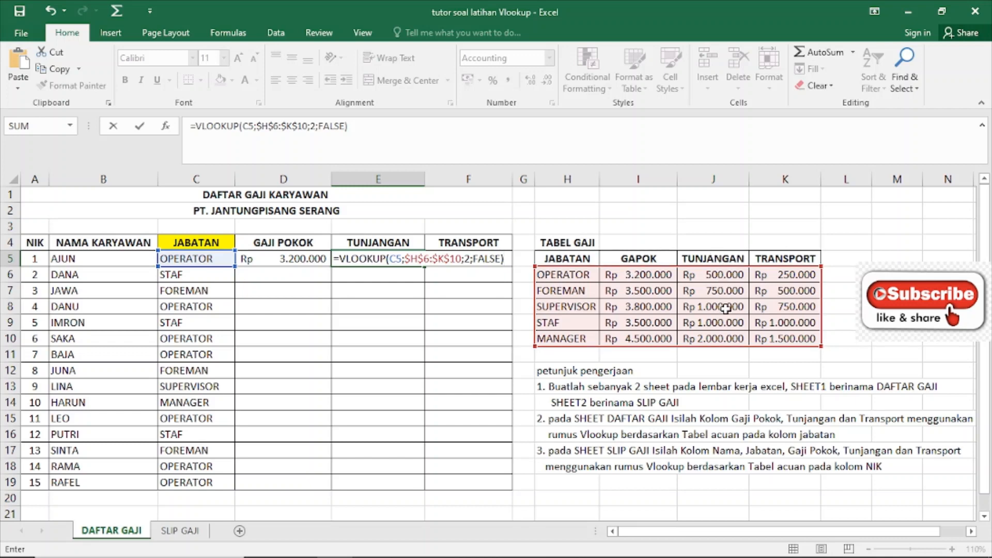
click(471, 258)
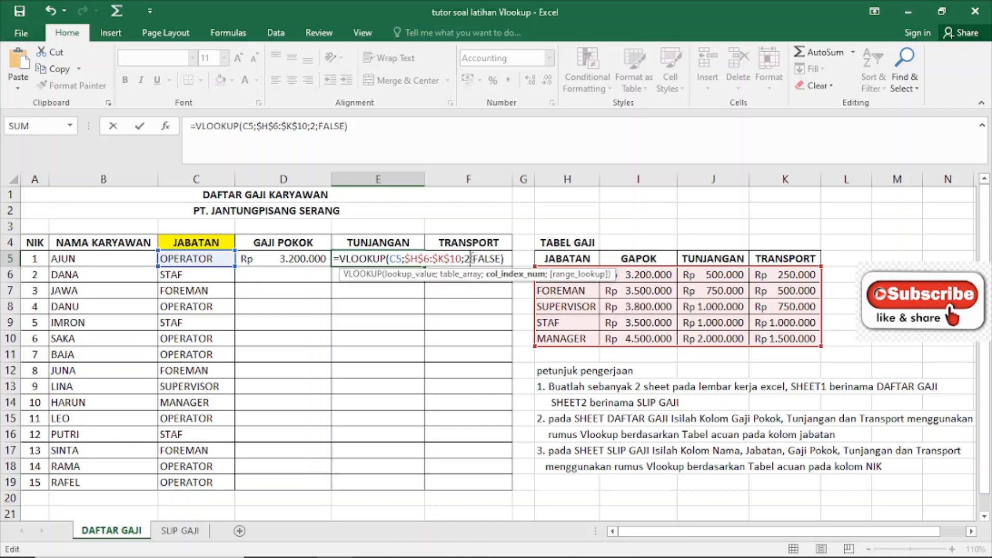
key(BackSpace)
text(3)
key(Return)
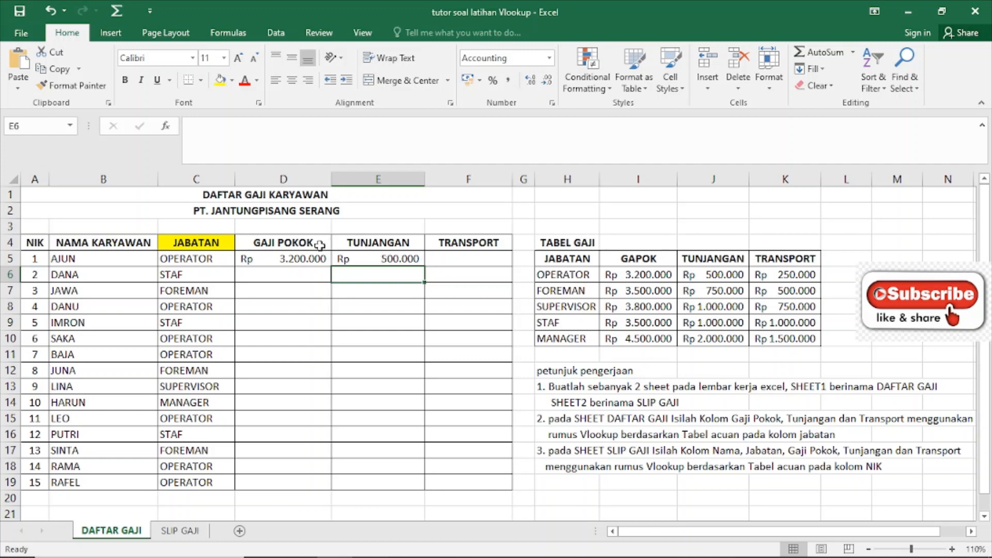
Step: Copy the full VLOOKUP formula text from GAJI POKOK cell D5 again, leaving that cell's formula as it is
click(298, 262)
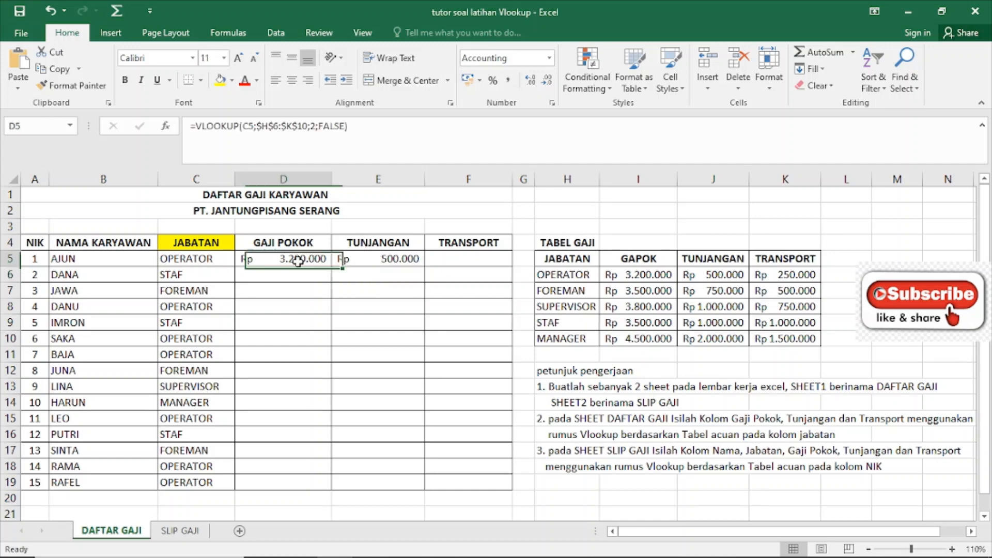
double_click(298, 262)
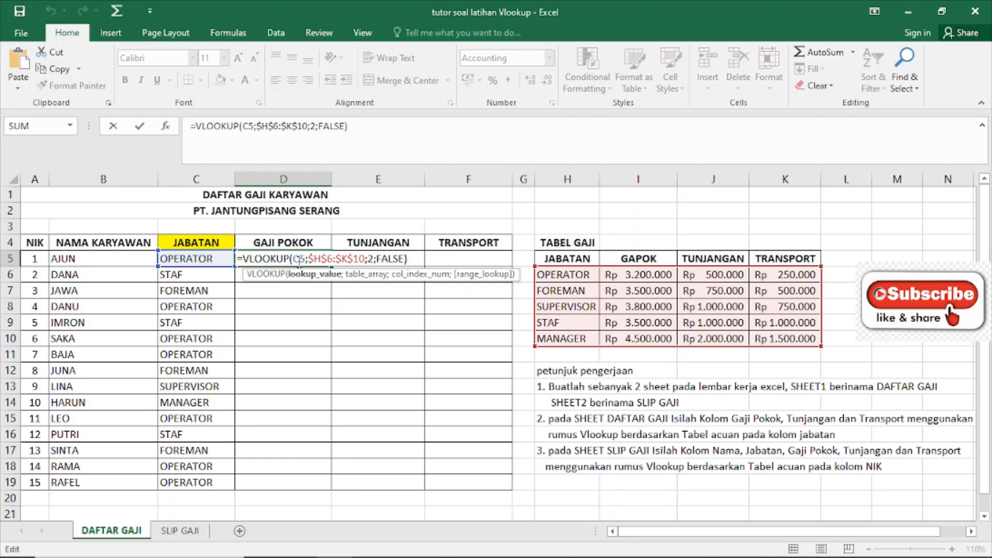
drag(352, 126, 186, 126)
key(ctrl+c)
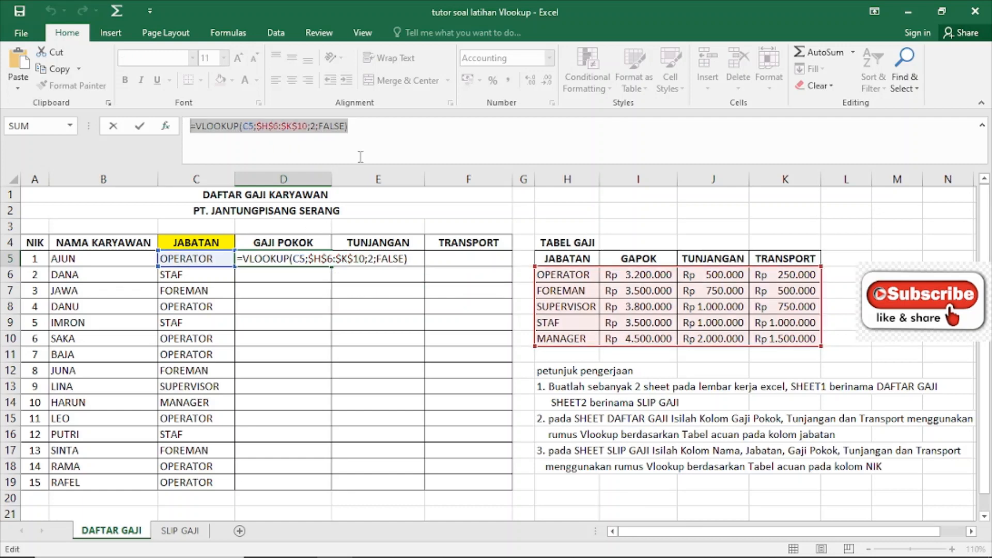
key(Return)
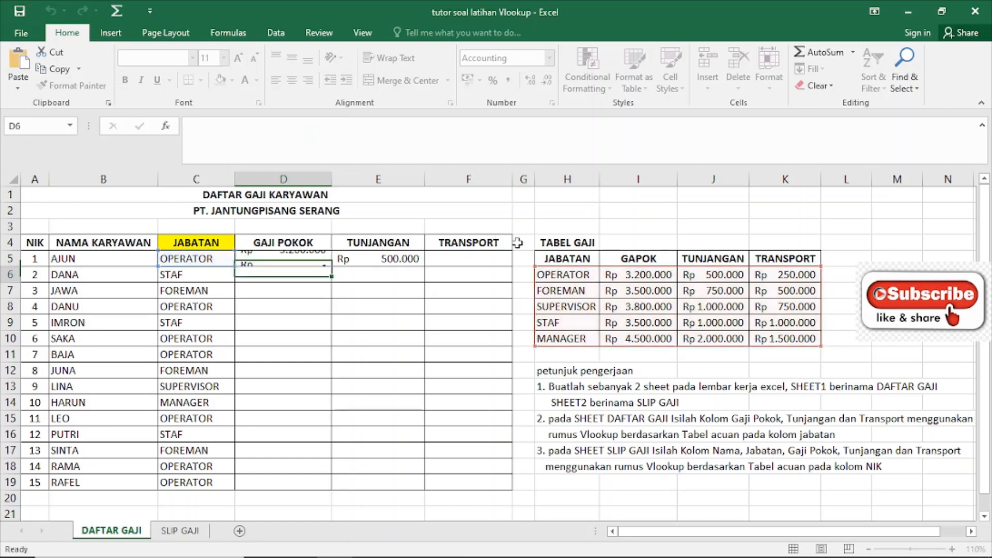
Step: Paste the copied VLOOKUP formula into TRANSPORT cell F5 and set its column index to 4
double_click(471, 255)
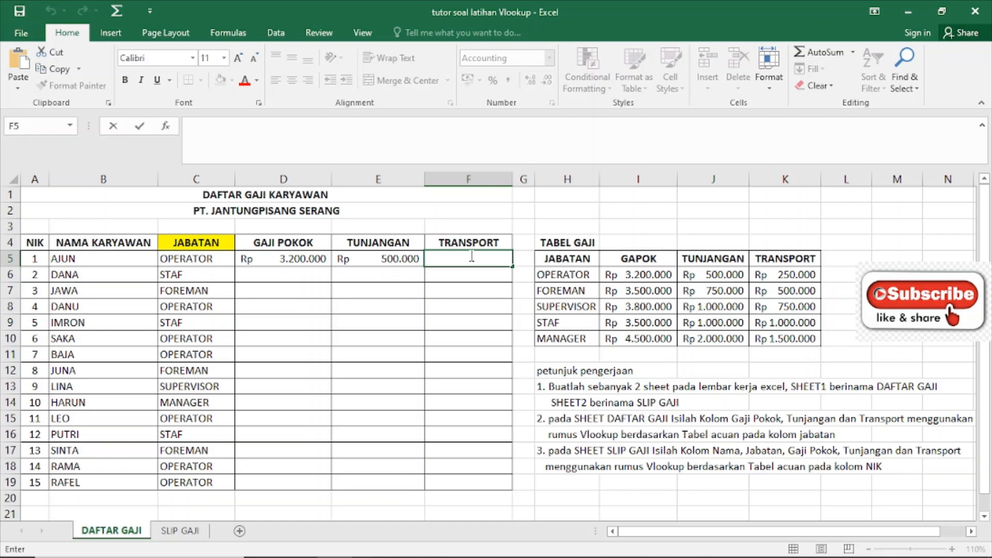
key(ctrl+v)
key(Return)
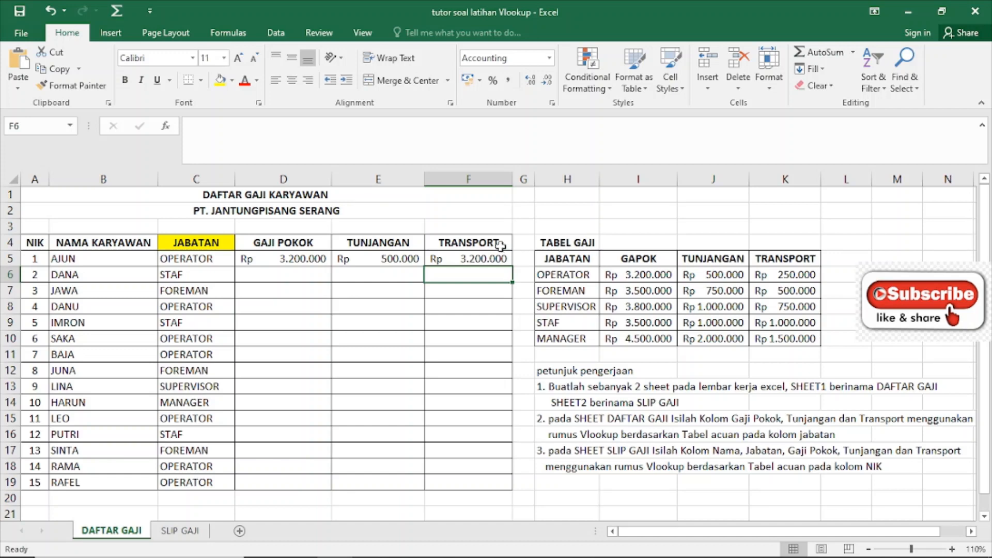
click(488, 257)
double_click(488, 256)
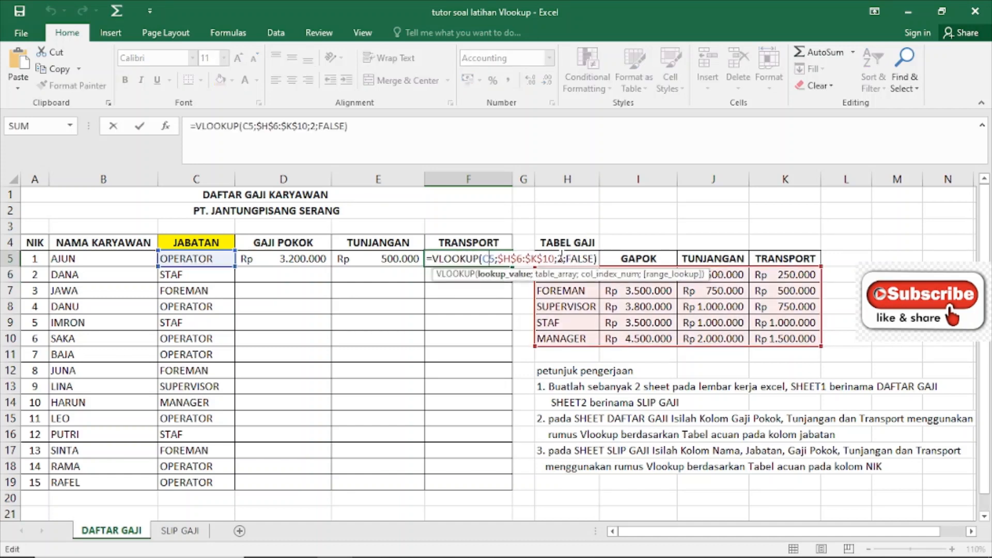
click(562, 258)
key(BackSpace)
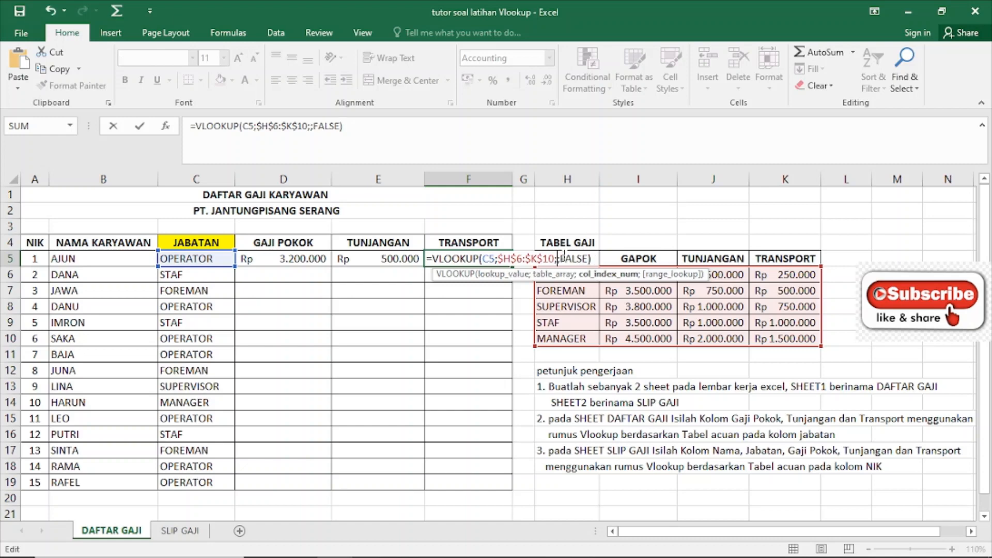
text(4)
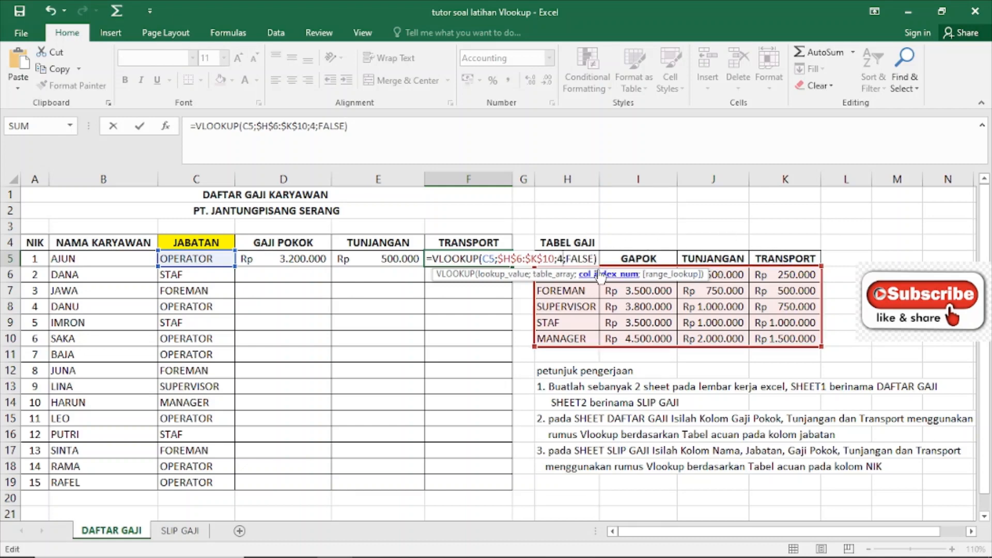
key(Return)
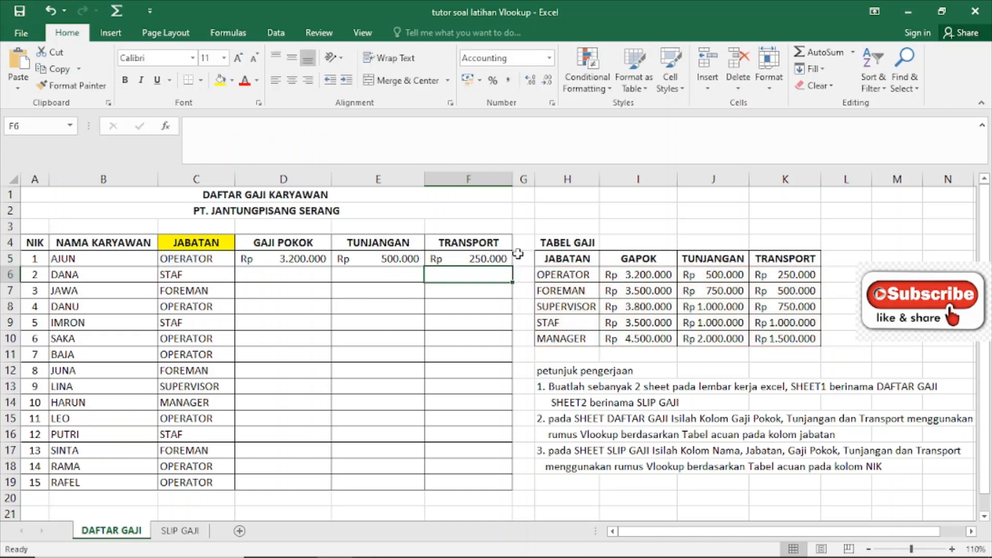
click(479, 257)
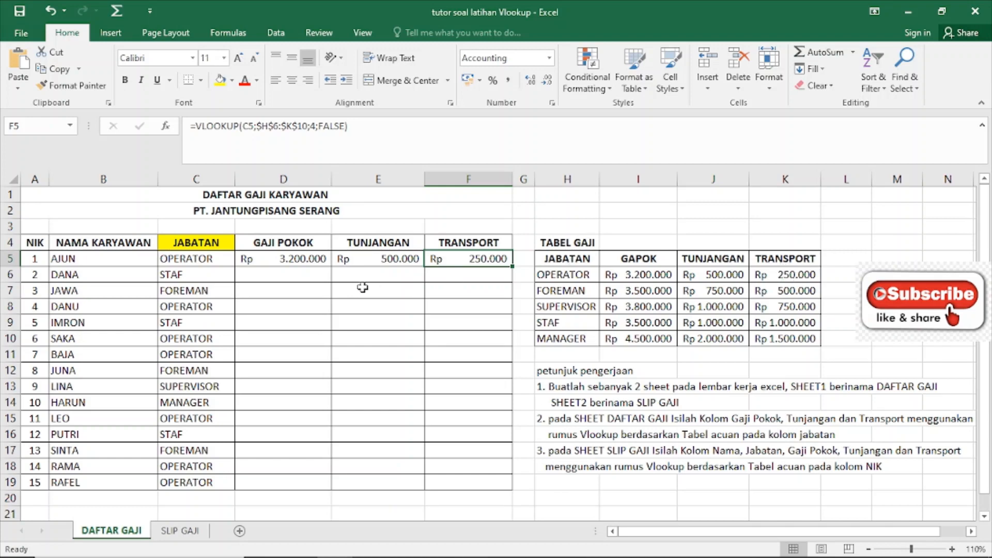
click(314, 289)
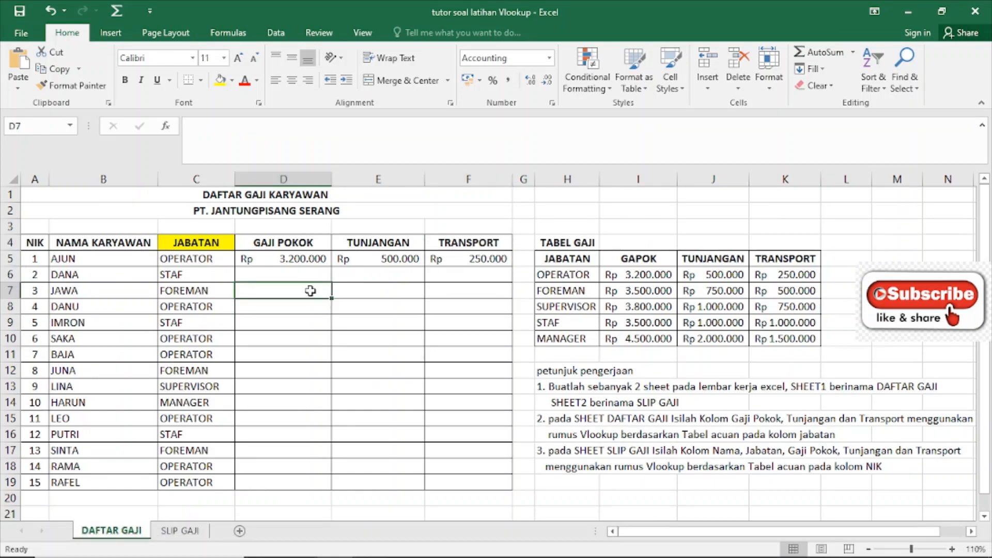
click(286, 258)
click(378, 261)
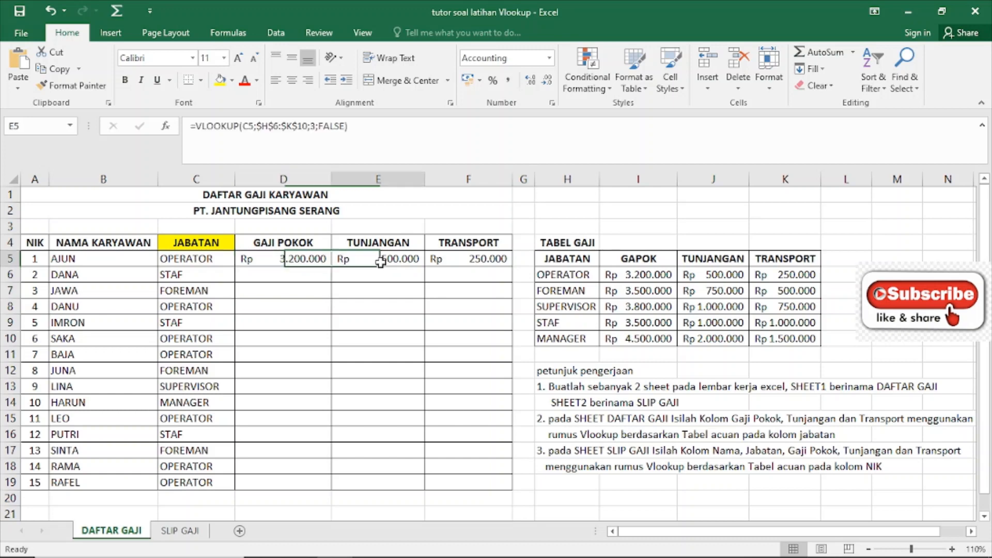
click(470, 258)
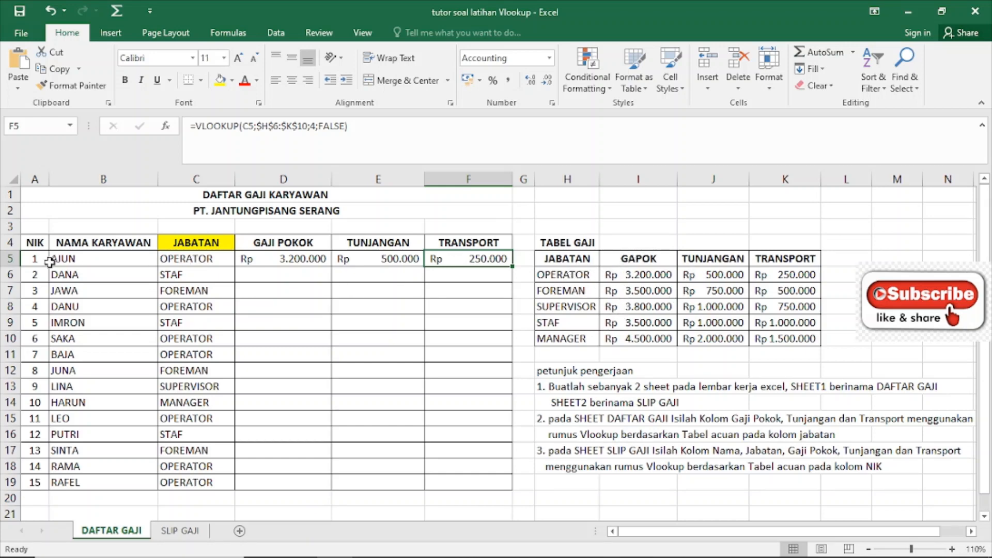
Step: Change the job title in JABATAN cell C5 to staf to test the row's lookup formulas
click(184, 263)
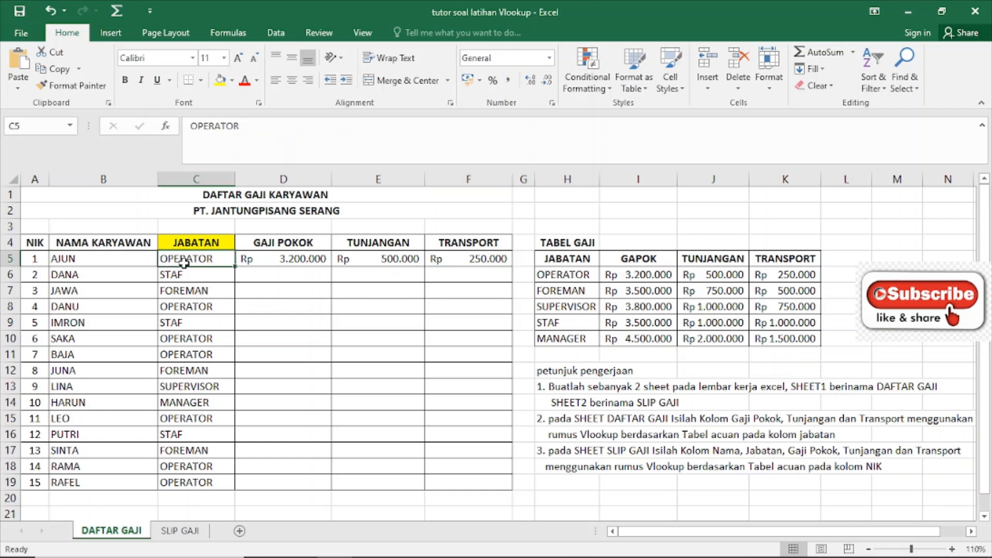
text(staF)
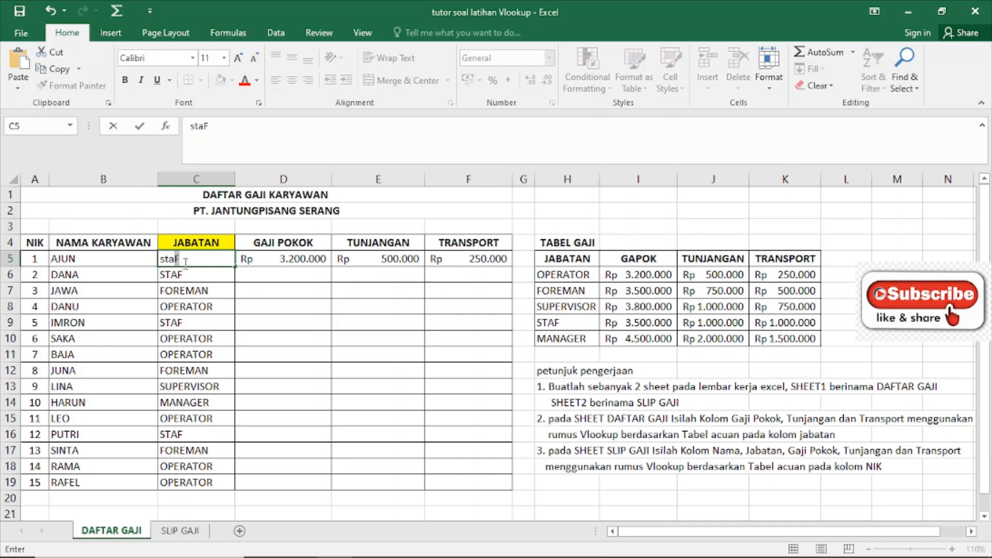
text(f)
key(Return)
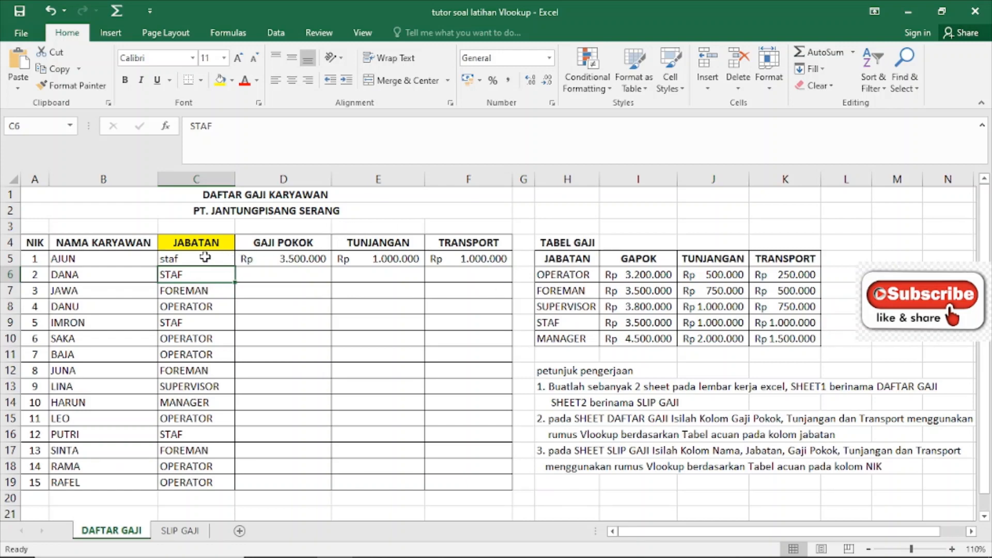
click(206, 257)
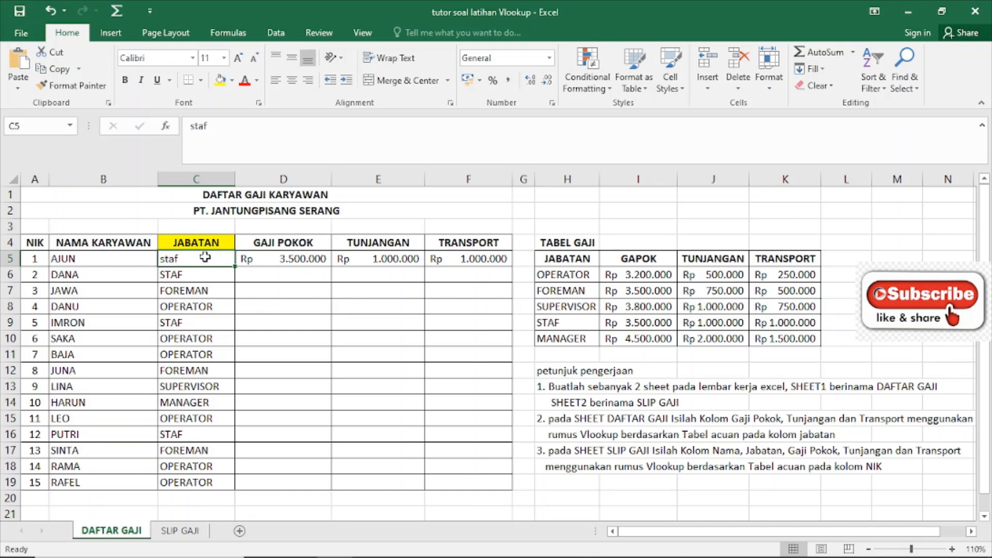
Step: Fill the VLOOKUP formulas in D5, E5 and F5 down through row 19 for all employees
click(295, 258)
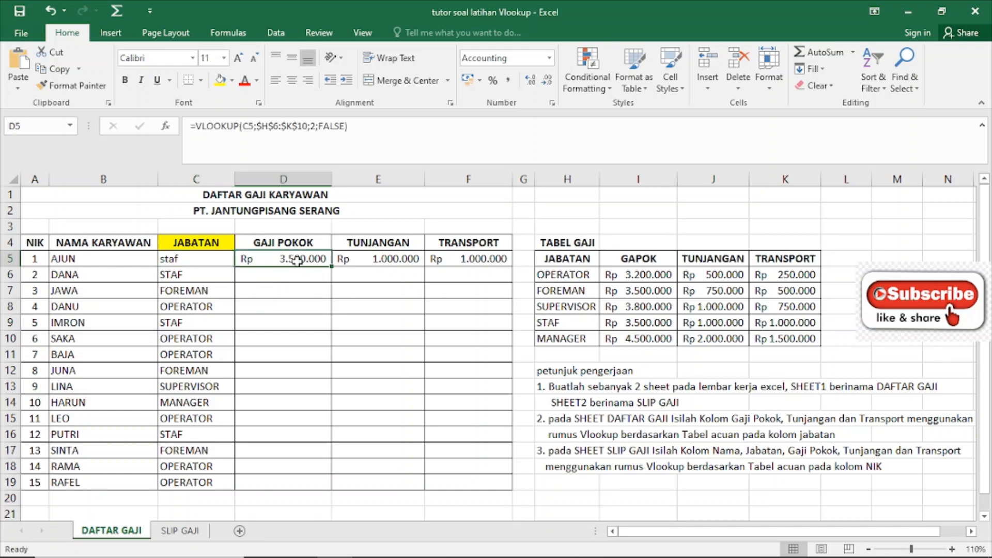
double_click(331, 266)
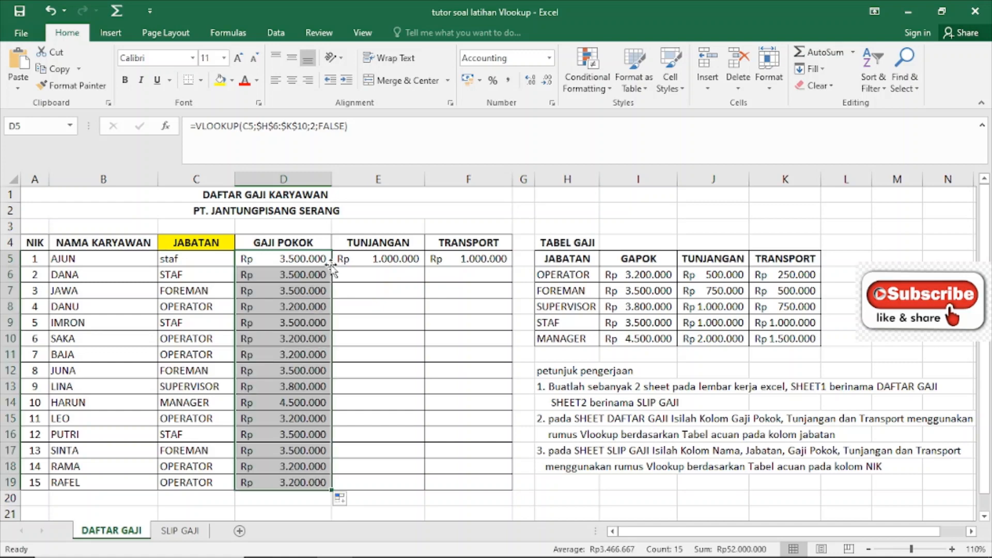
click(354, 258)
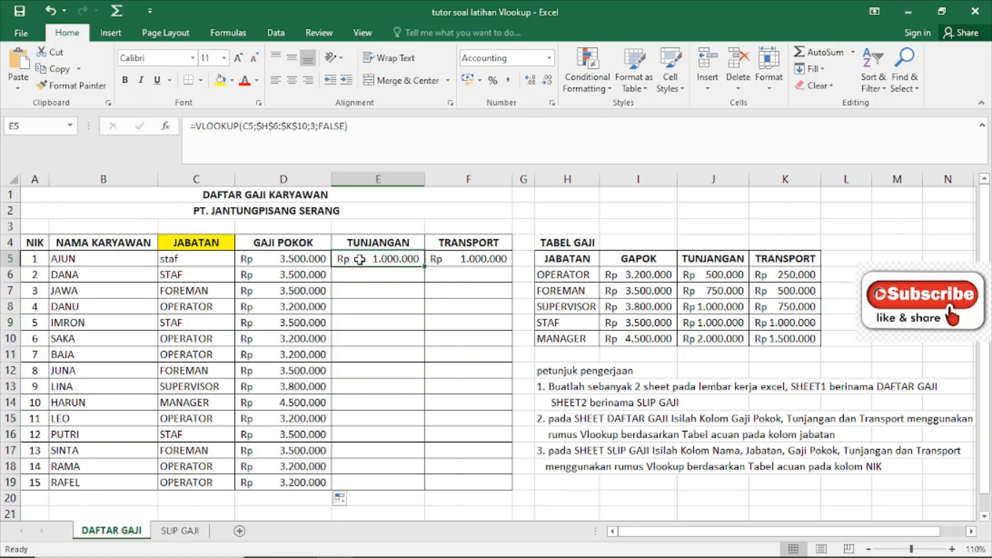
double_click(424, 267)
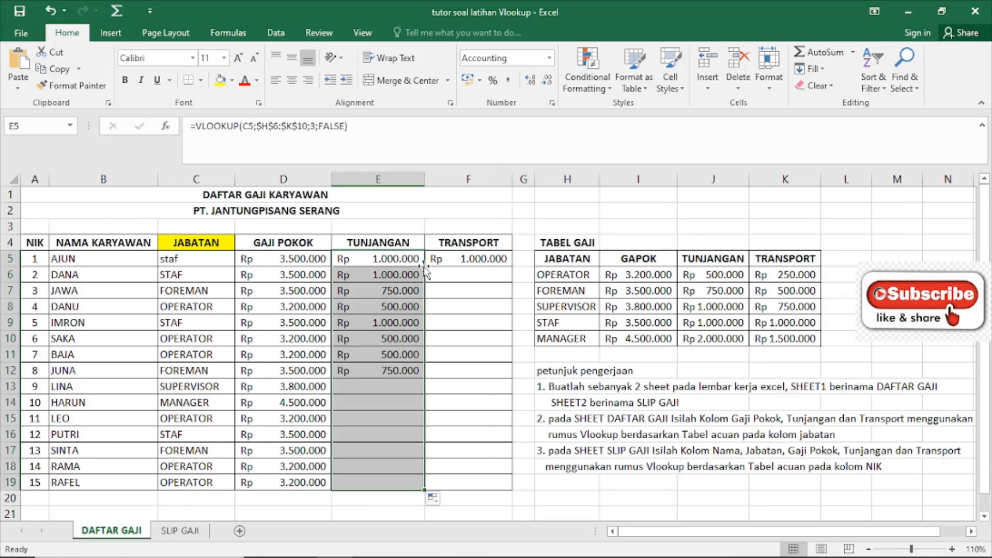
click(458, 259)
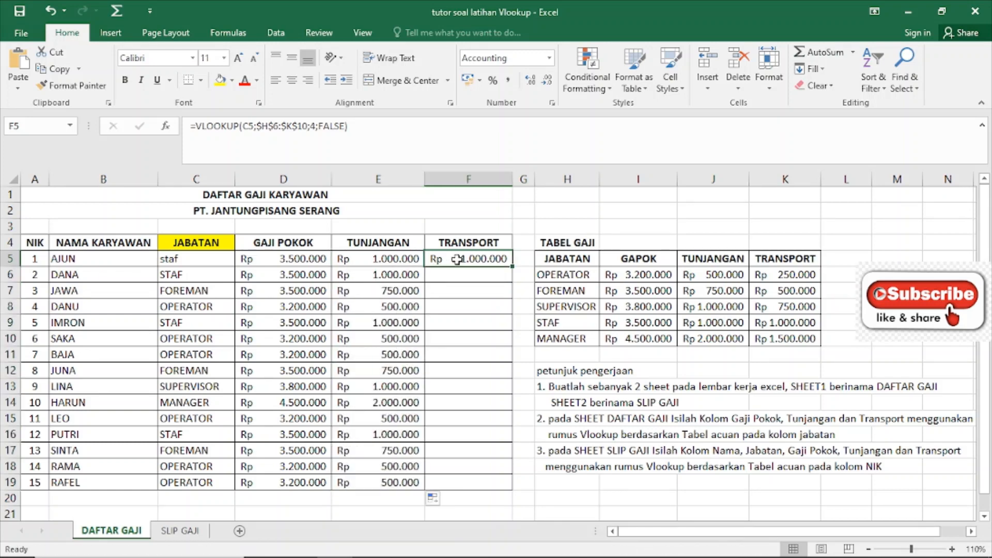
double_click(513, 267)
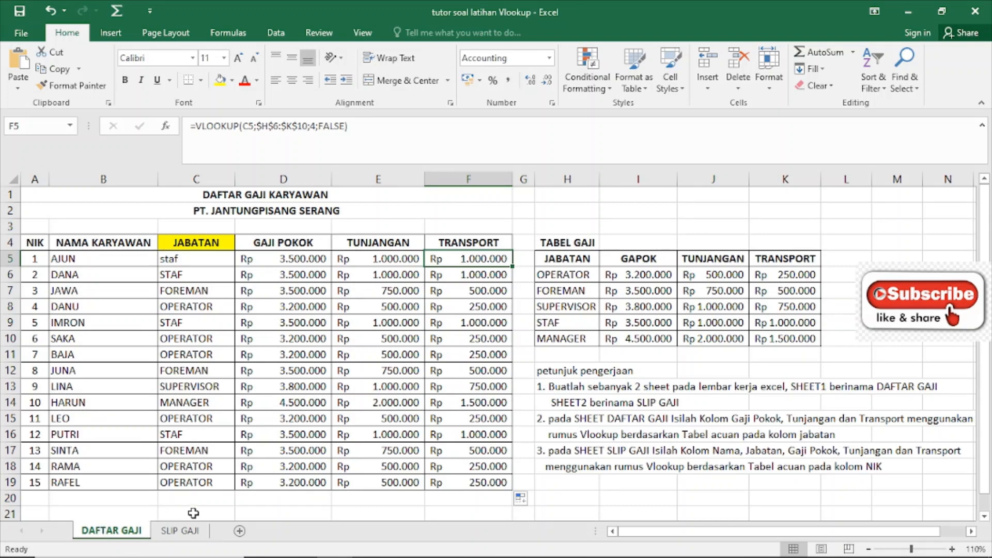
Step: Examine the NAMA, JABATAN, GAJI POKOK, TUNJANGAN and TRANSPORT fields on the SLIP GAJI sheet alongside the DAFTAR GAJI data
click(181, 532)
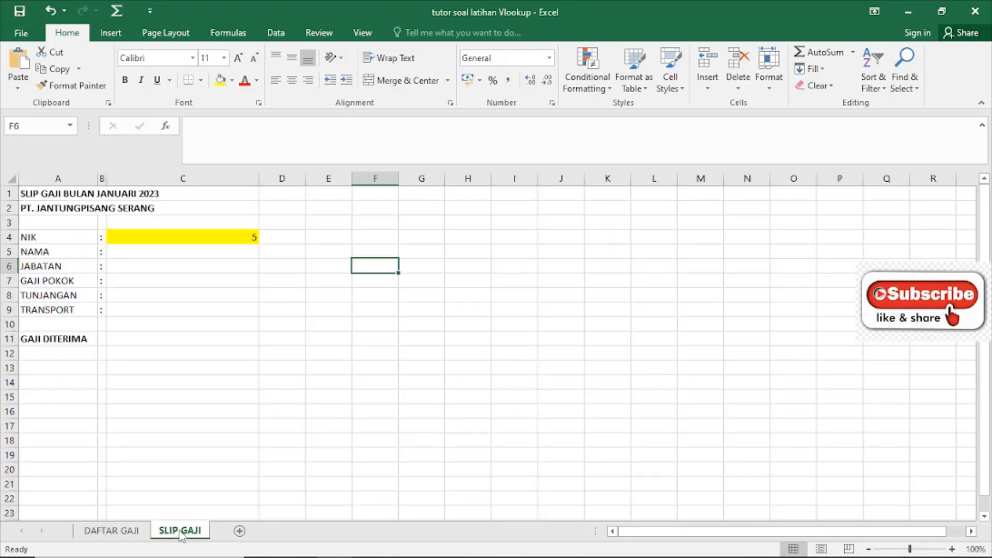
click(157, 252)
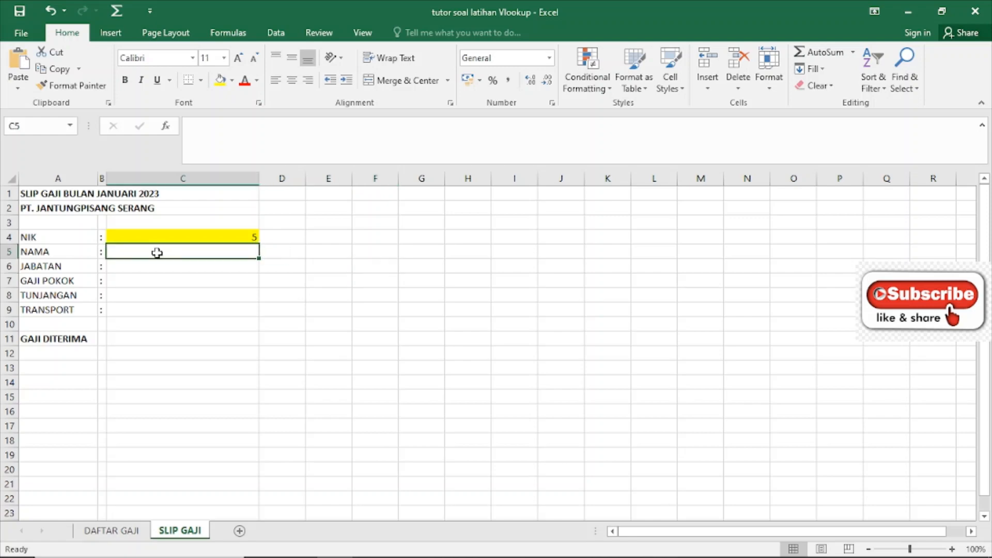
click(137, 270)
click(132, 281)
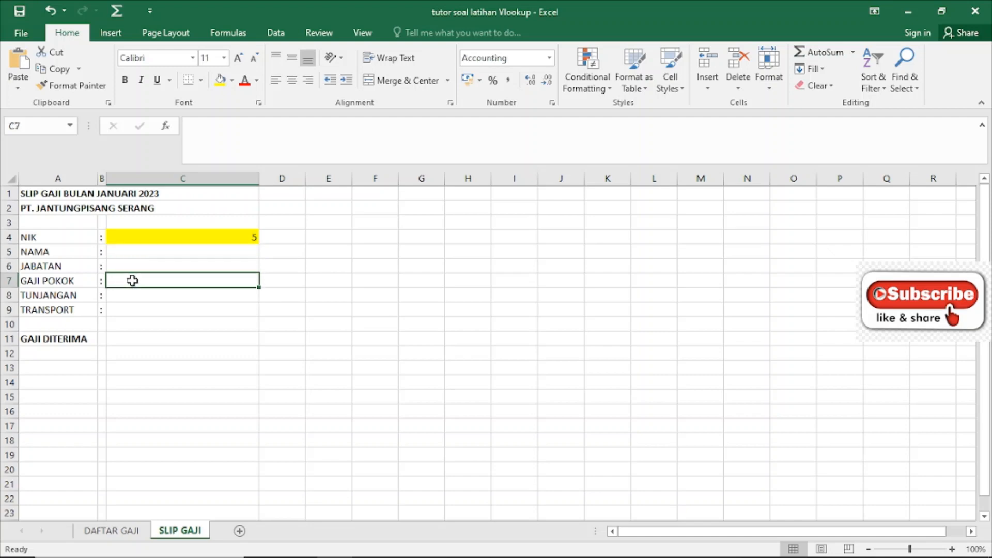
click(134, 296)
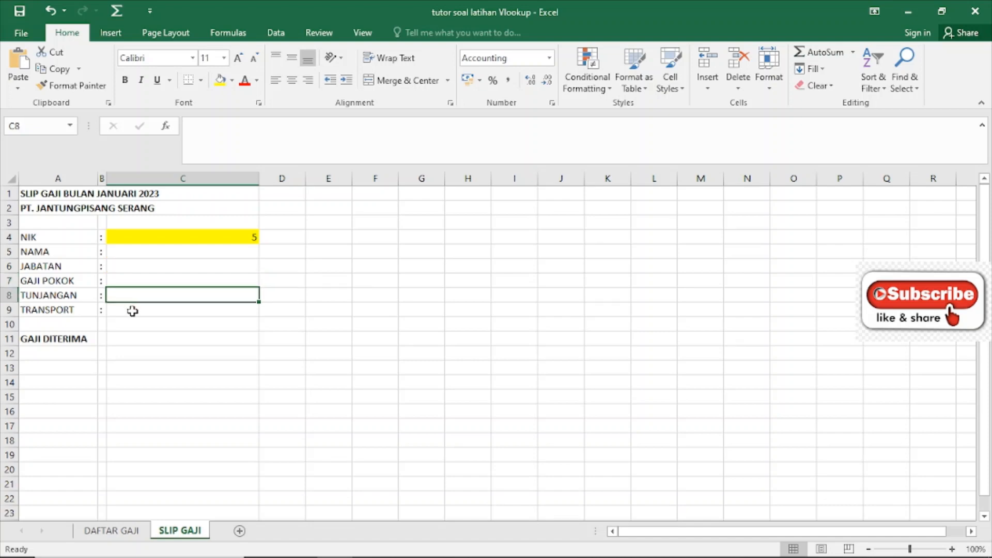
click(133, 310)
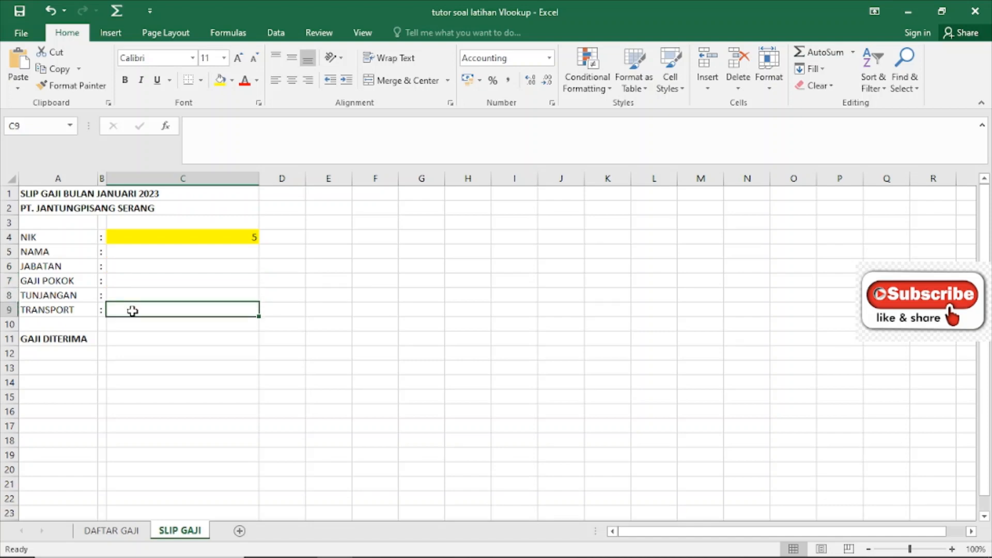
click(129, 530)
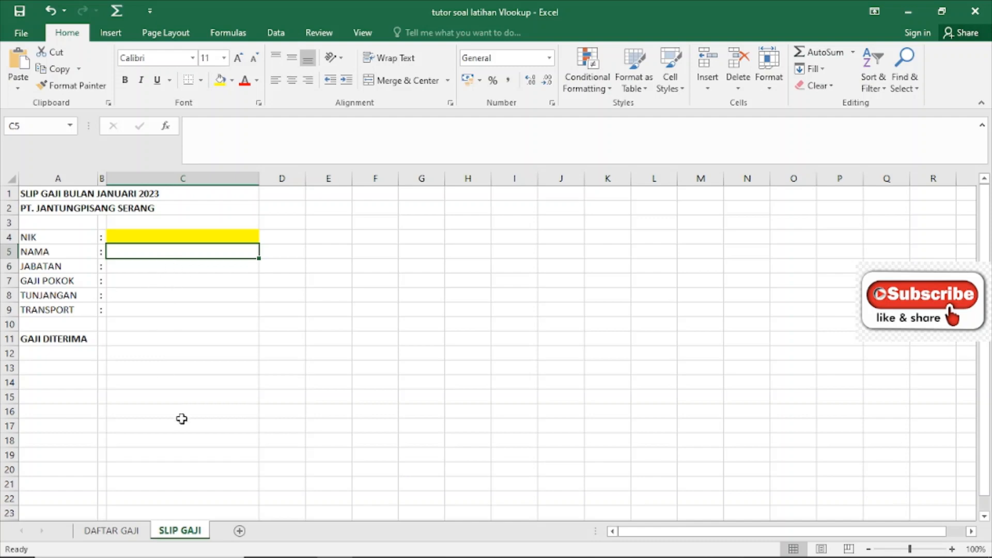
click(108, 531)
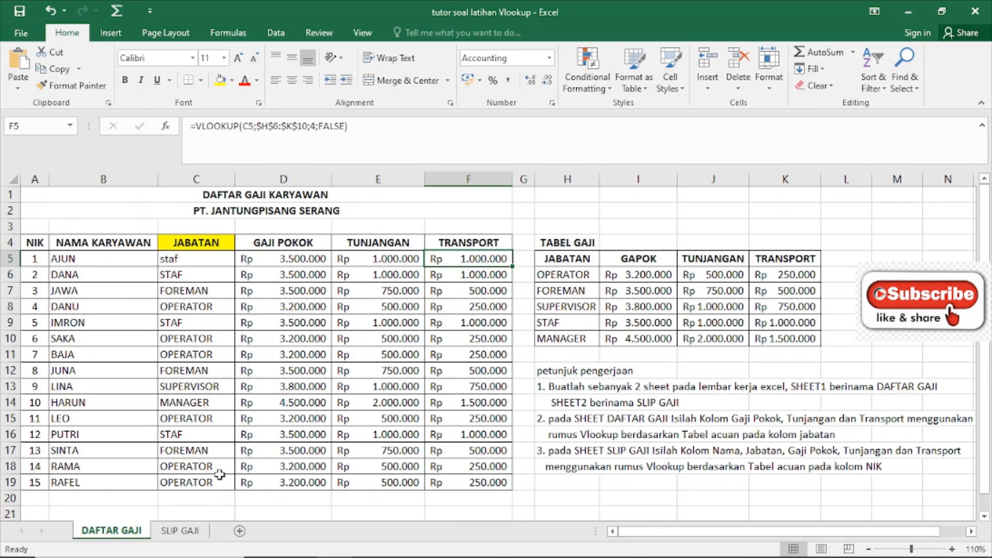
click(182, 531)
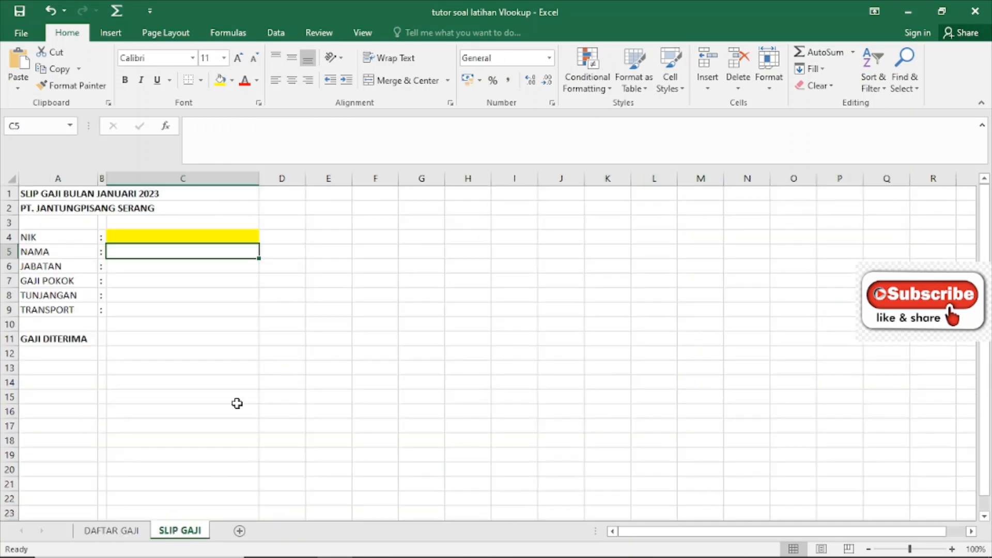
Step: Enter 2 as the NIK in cell C4 of the SLIP GAJI sheet
click(170, 238)
drag(67, 238, 181, 240)
click(180, 255)
click(170, 238)
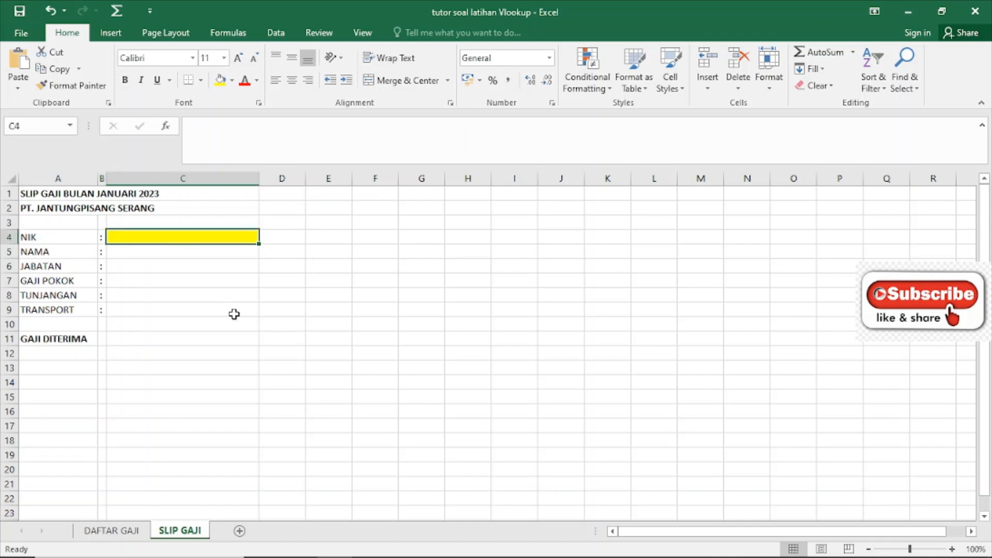
text(2)
key(Return)
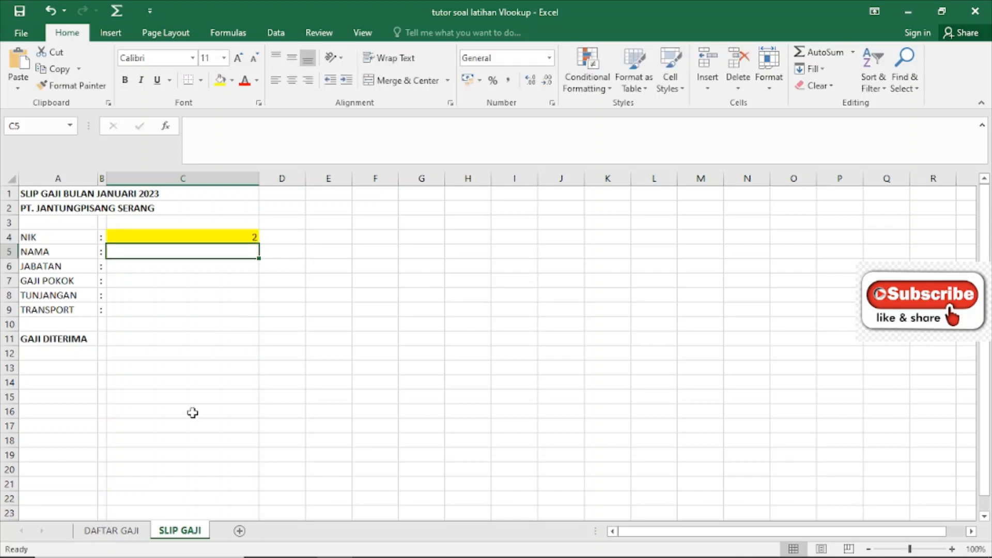
Step: Compare the NAMA, JABATAN and salary fields on SLIP GAJI with the NIK 2 row on the DAFTAR GAJI sheet
click(125, 535)
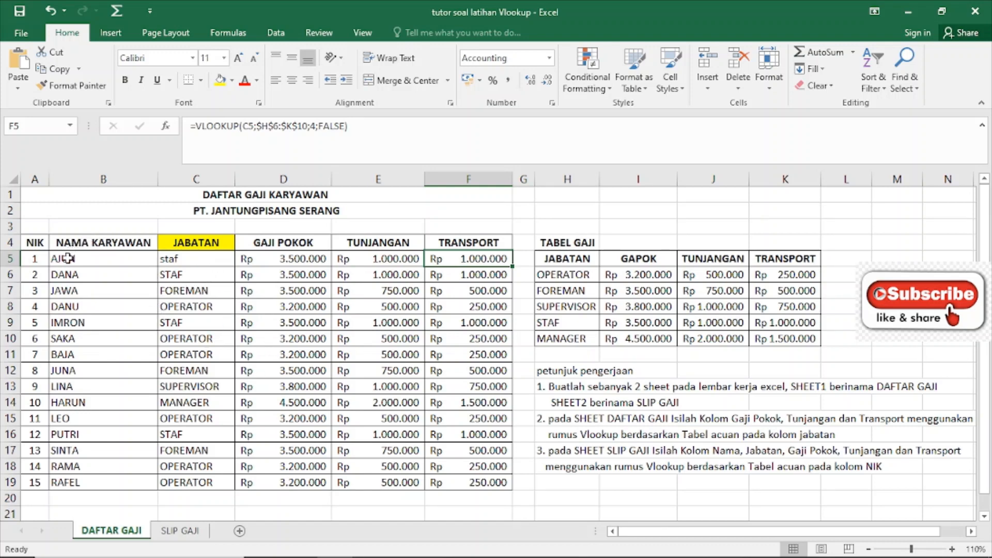
click(180, 531)
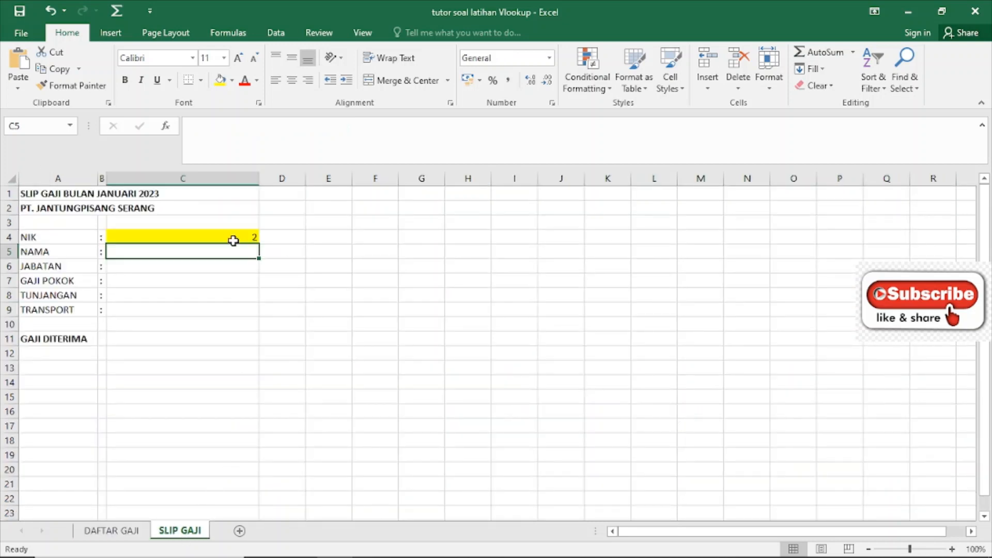
click(215, 237)
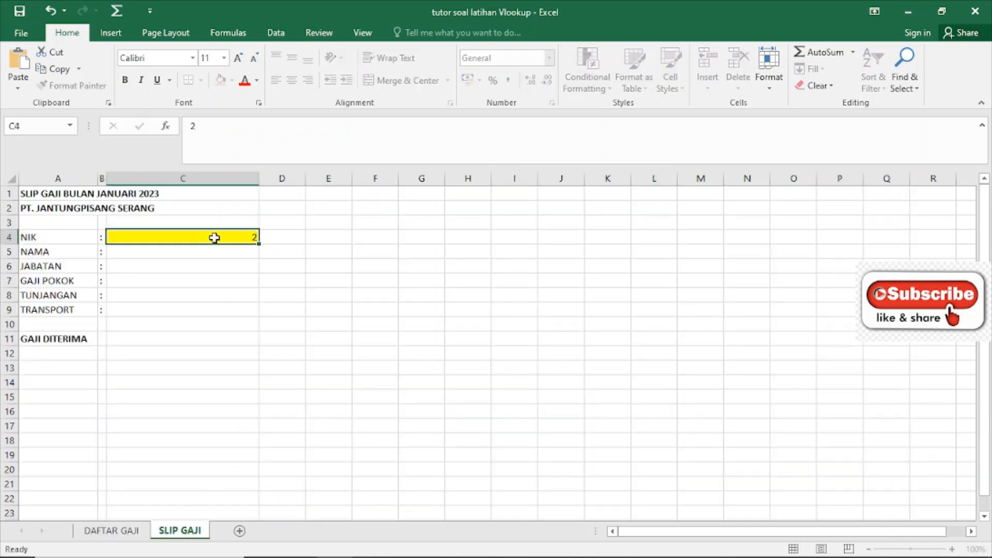
key(Return)
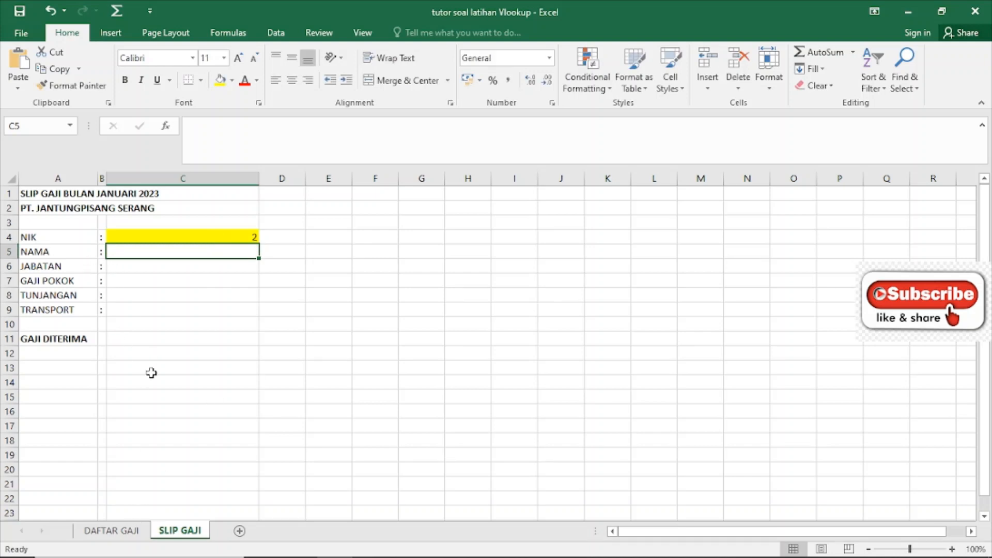
click(111, 531)
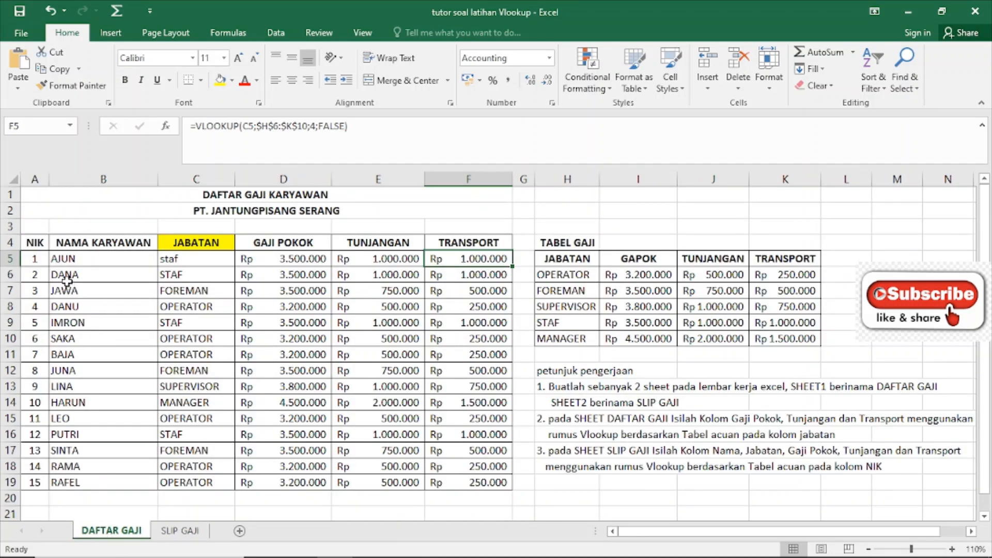
click(67, 279)
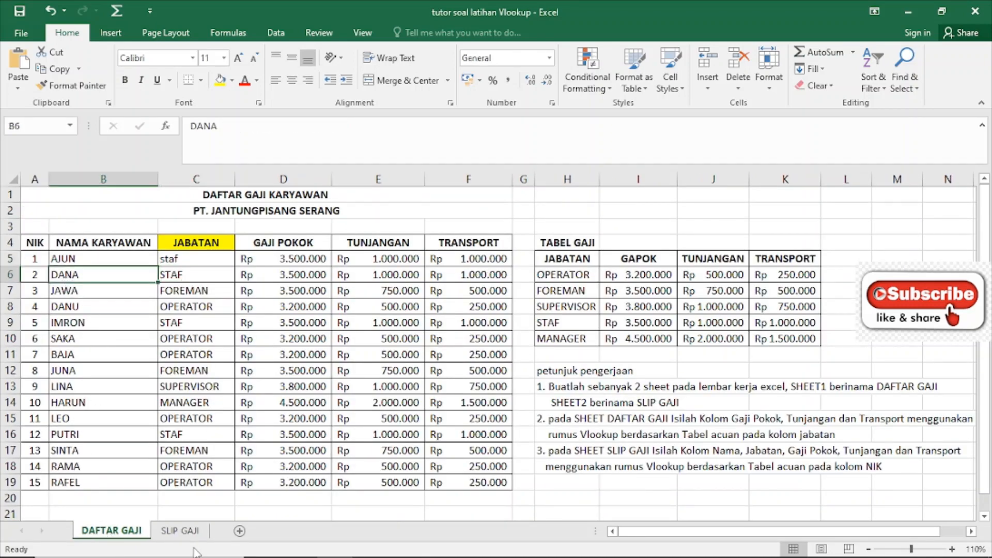
click(187, 532)
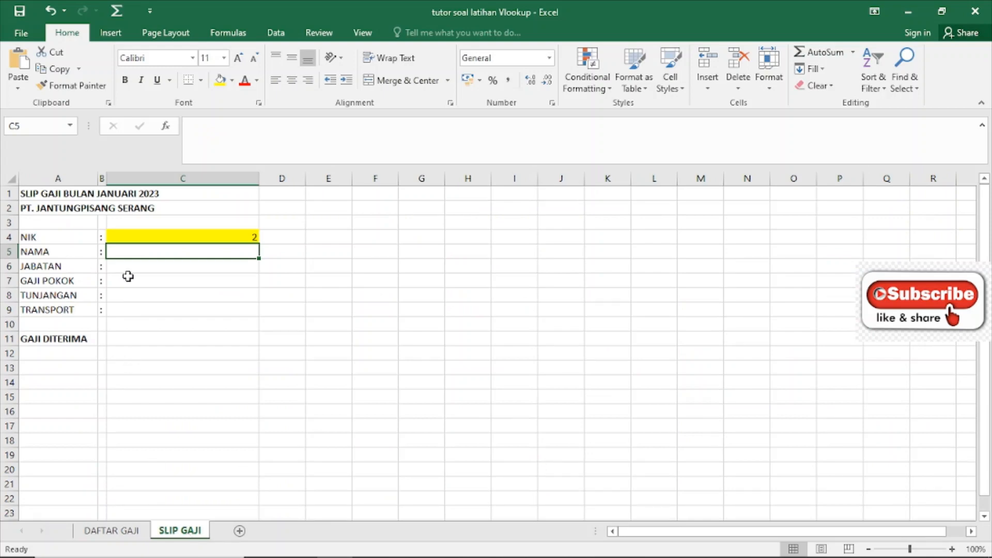
click(111, 531)
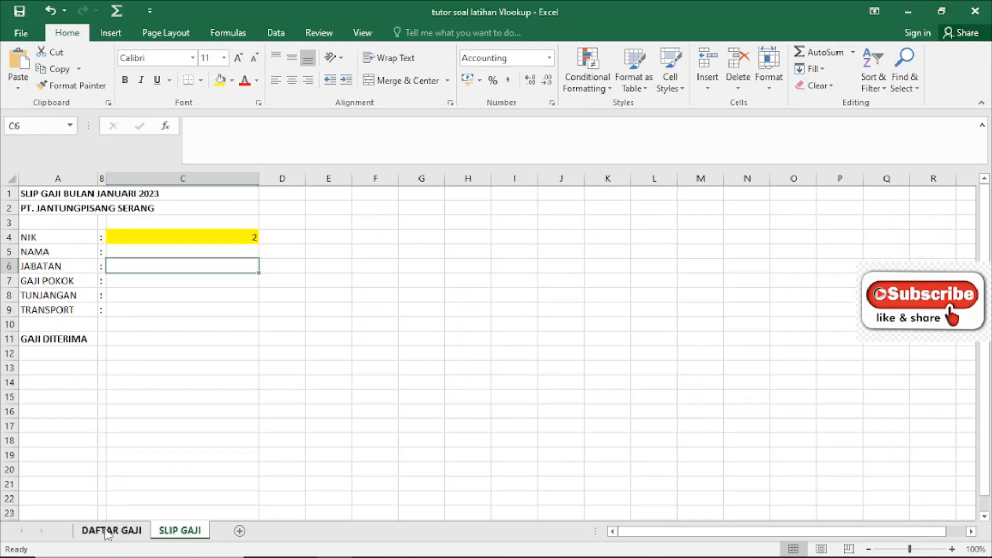
click(182, 272)
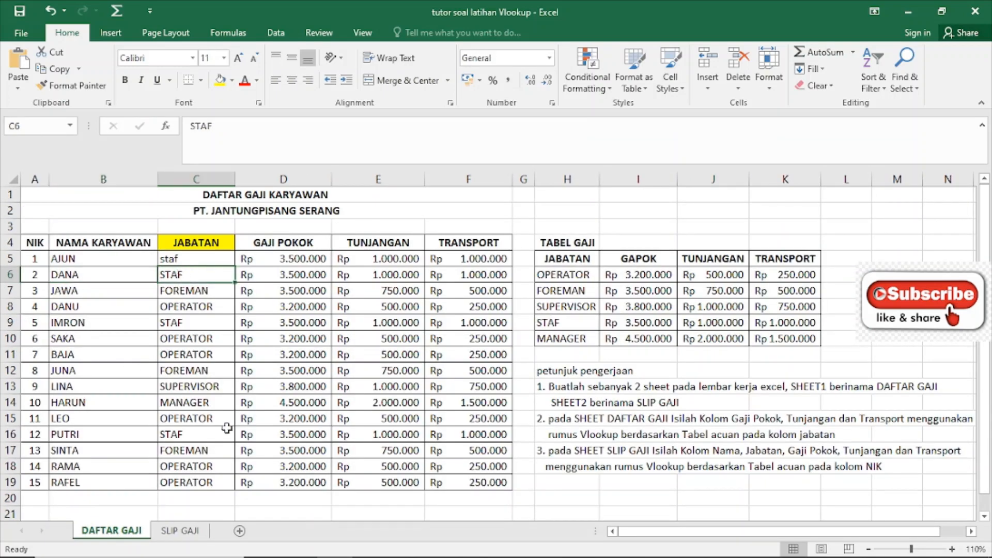
click(184, 532)
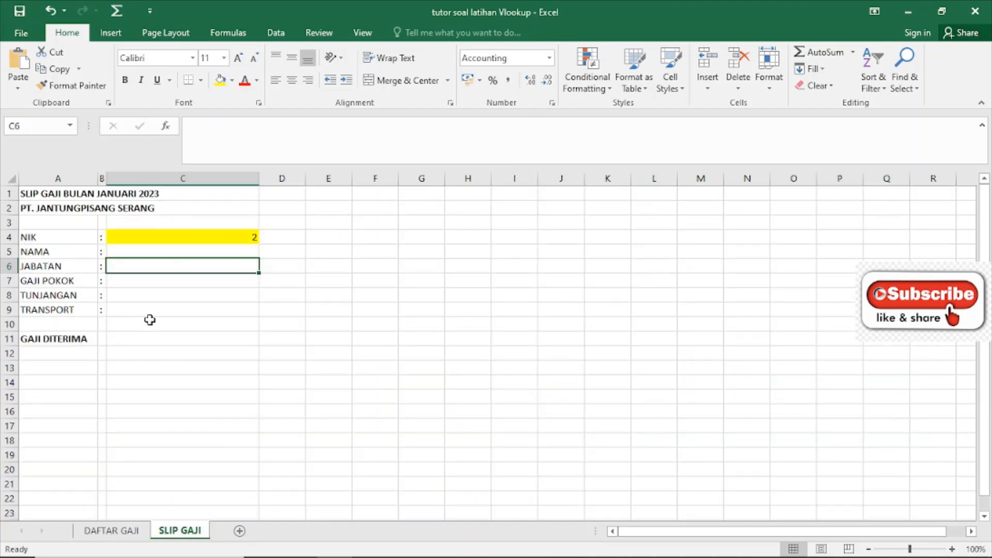
click(117, 530)
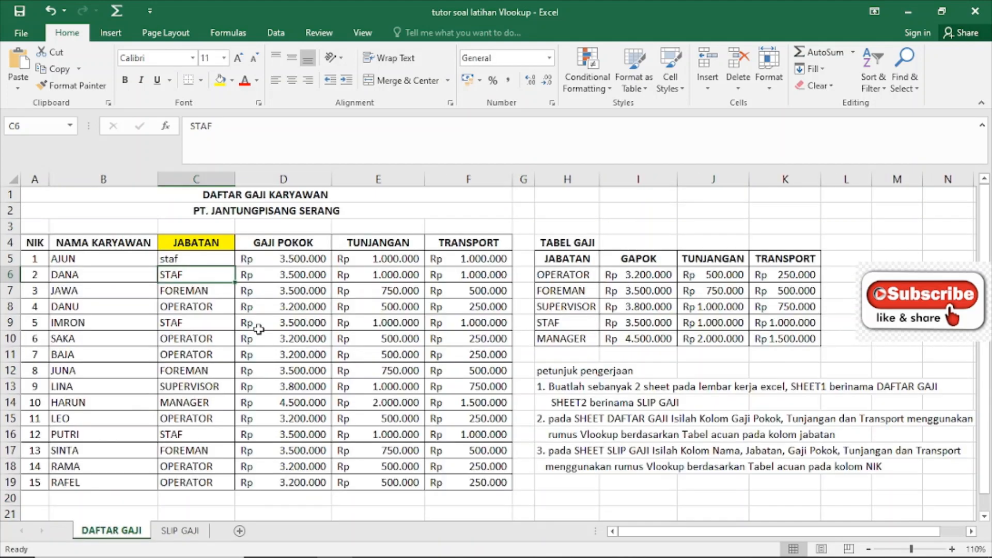
click(281, 279)
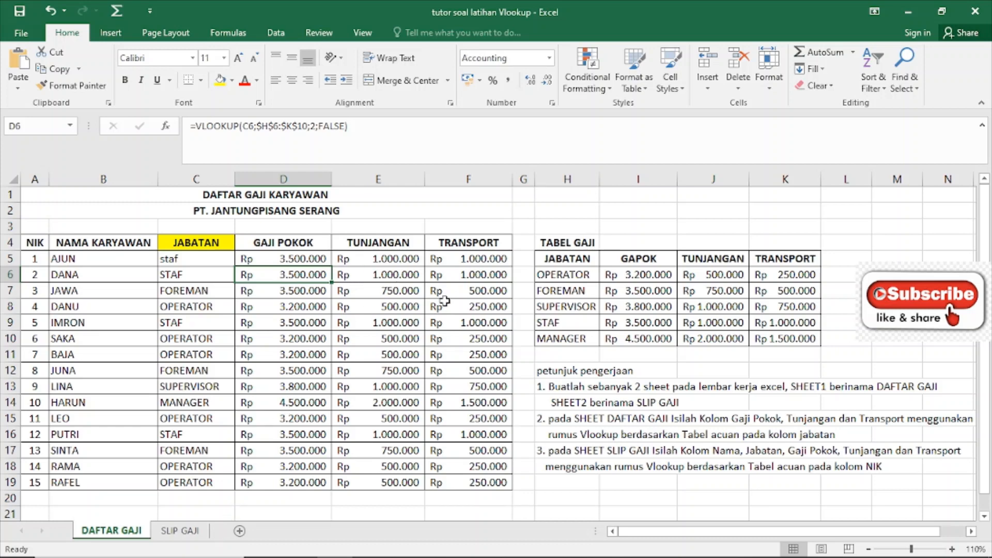
click(179, 531)
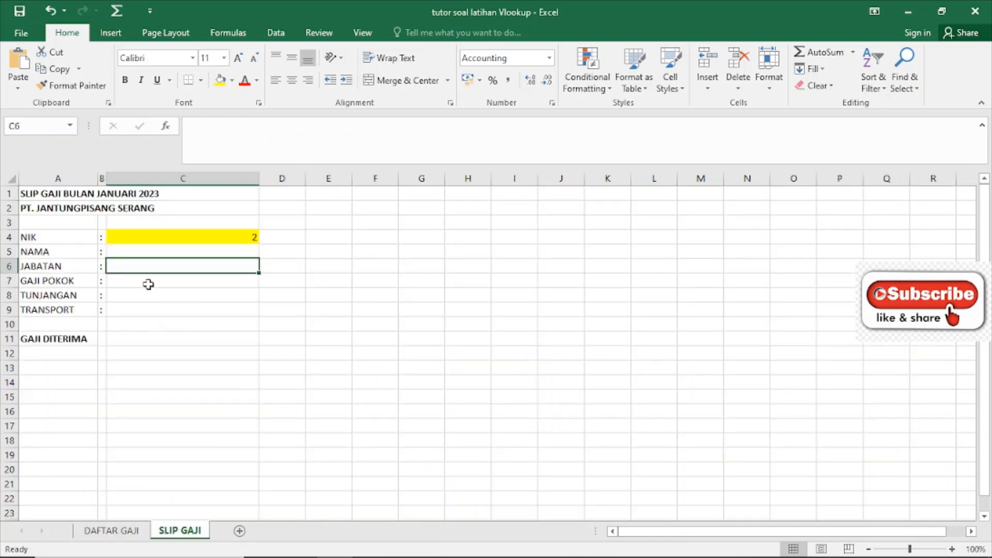
key(Return)
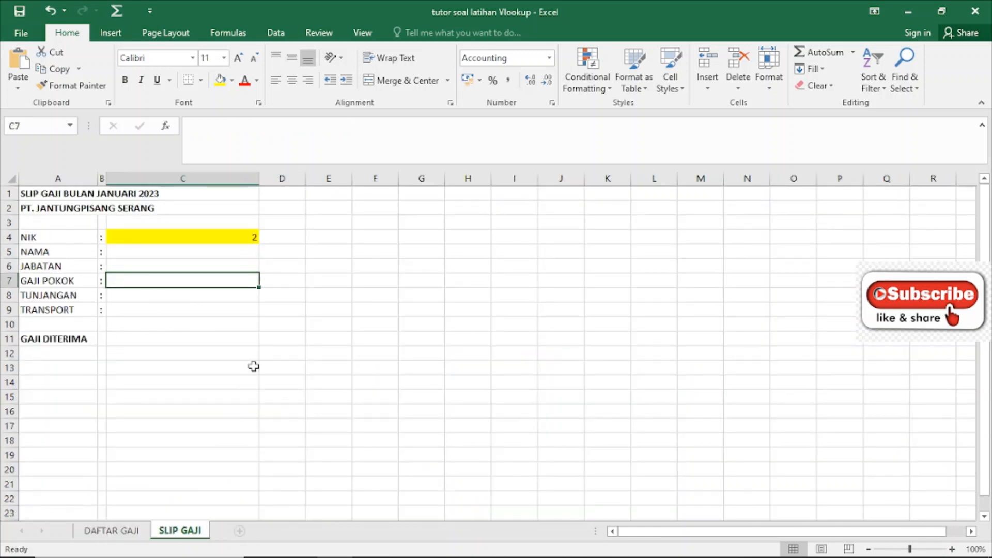
Step: Start a VLOOKUP formula in the NAMA cell C5 of the SLIP GAJI sheet
click(184, 257)
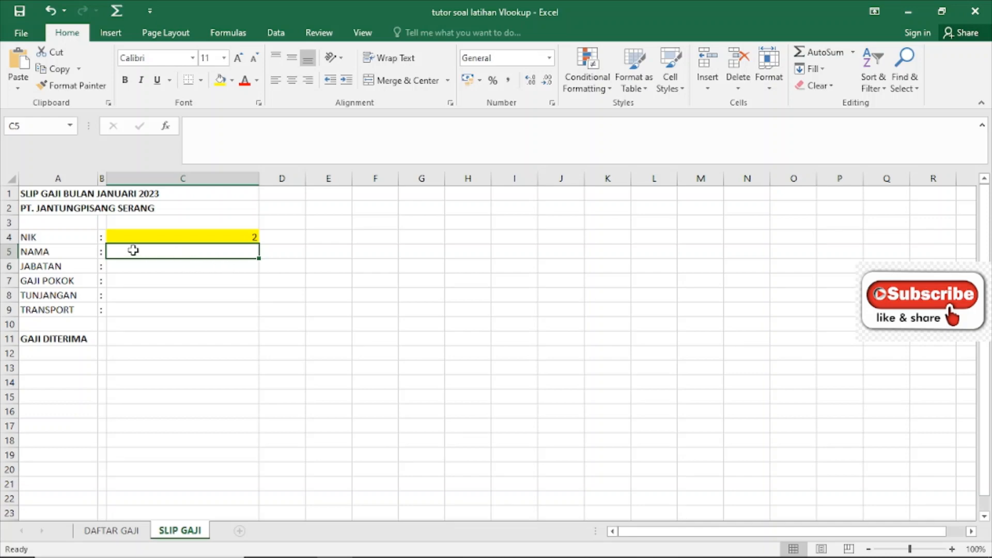
text(=vloo)
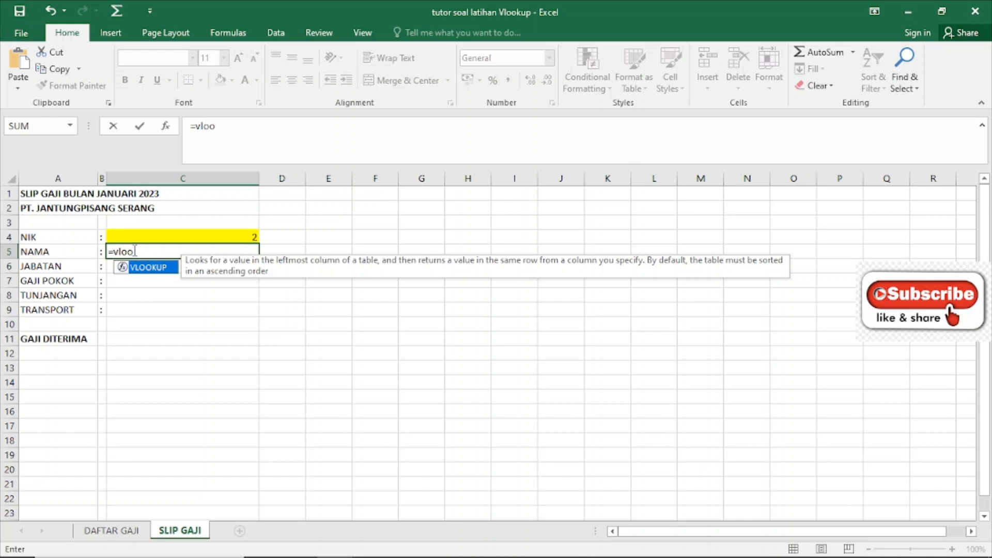
key(Tab)
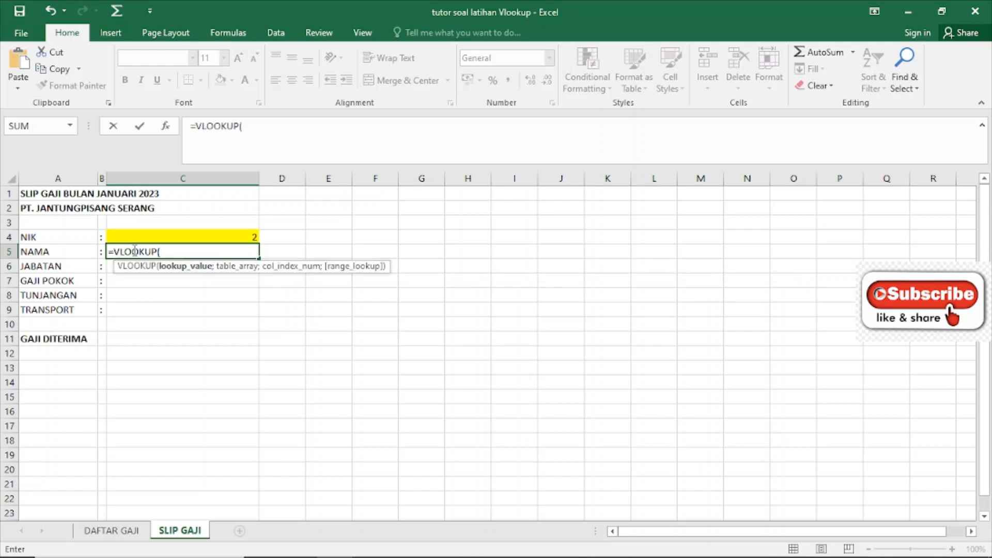